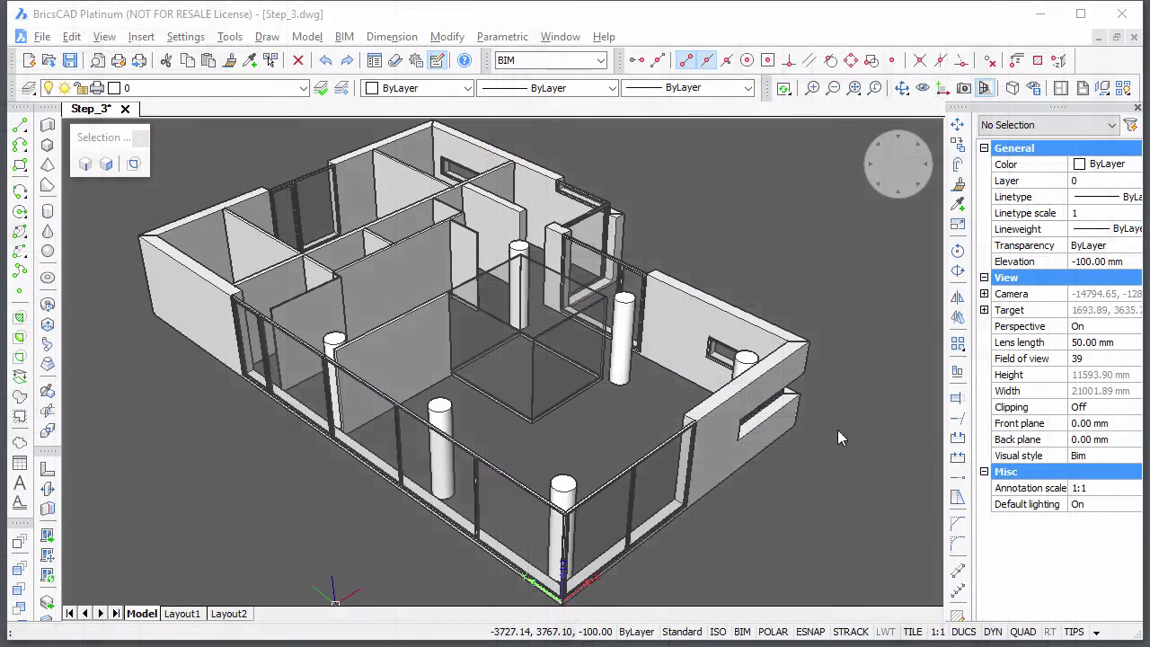
- Orbit, pan and zoom the view to look down into the apartment rooms
middle_click_drag(856, 433, 563, 461, "shift")
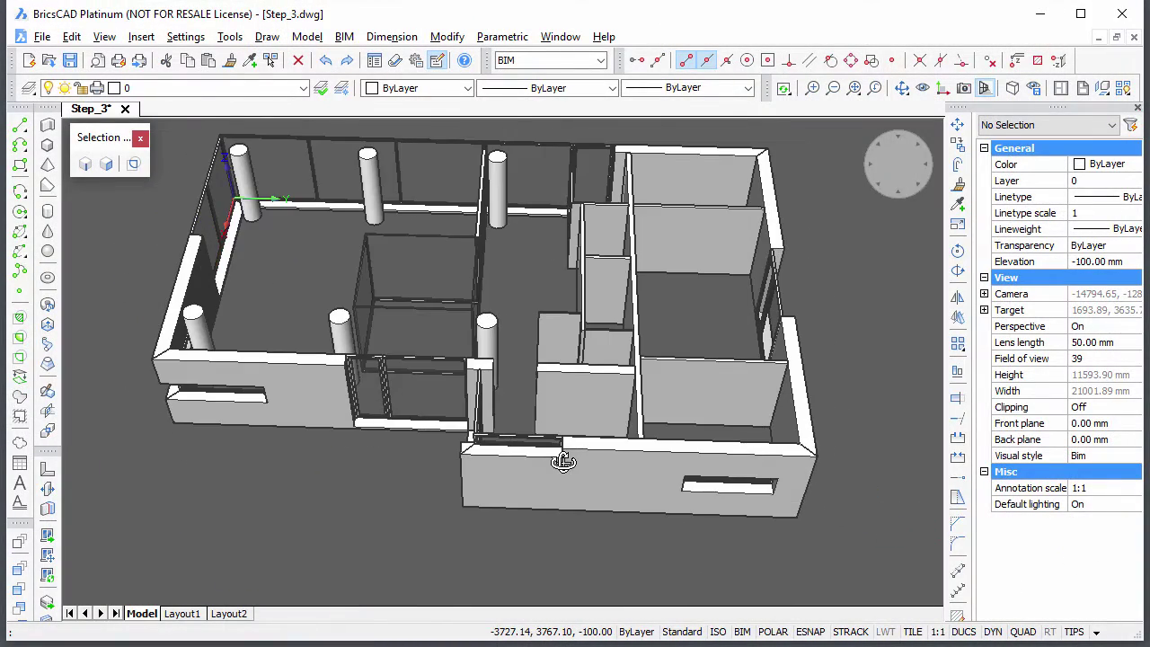
middle_click_drag(286, 256, 342, 440)
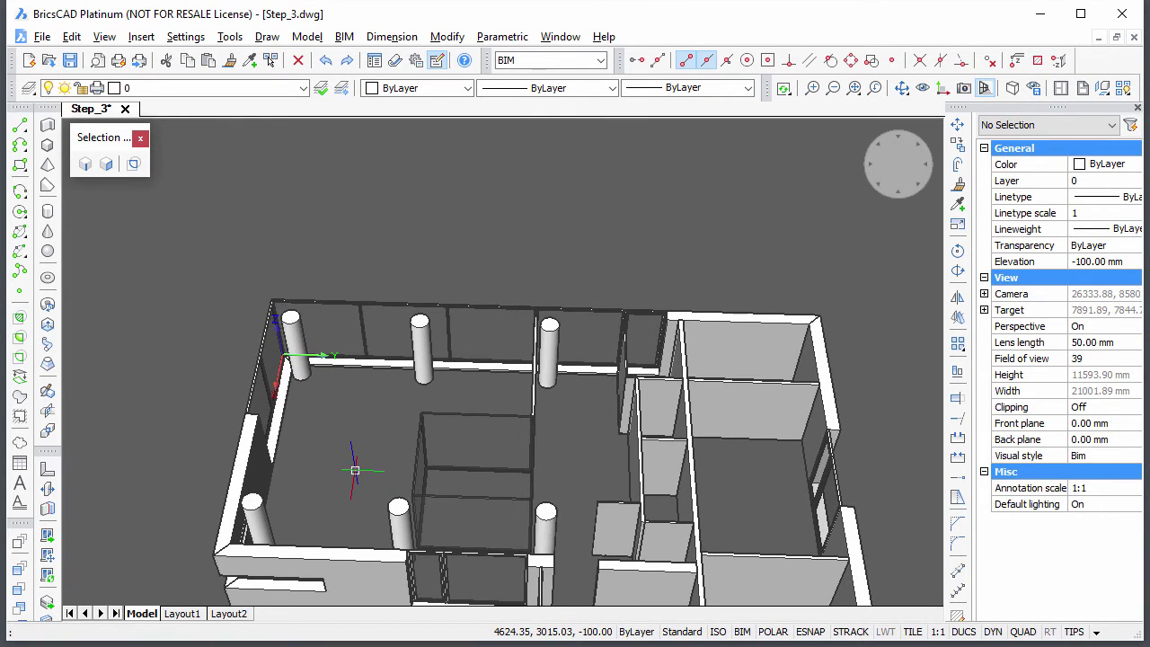
scroll(353, 453, "up", 3)
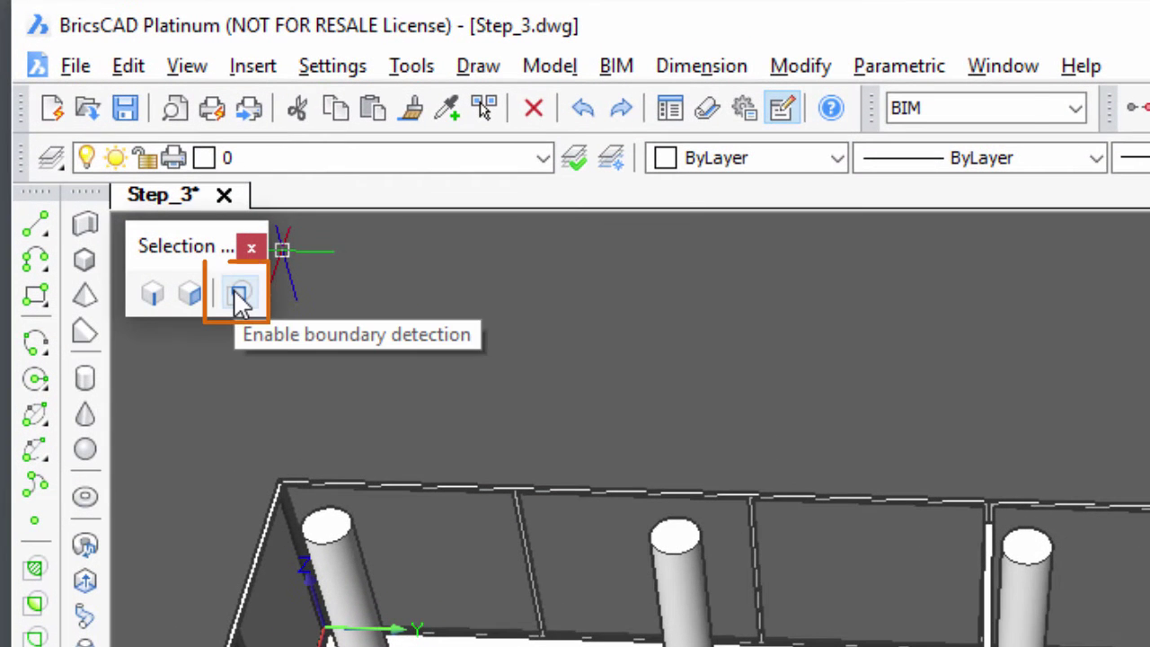
left_click(239, 296)
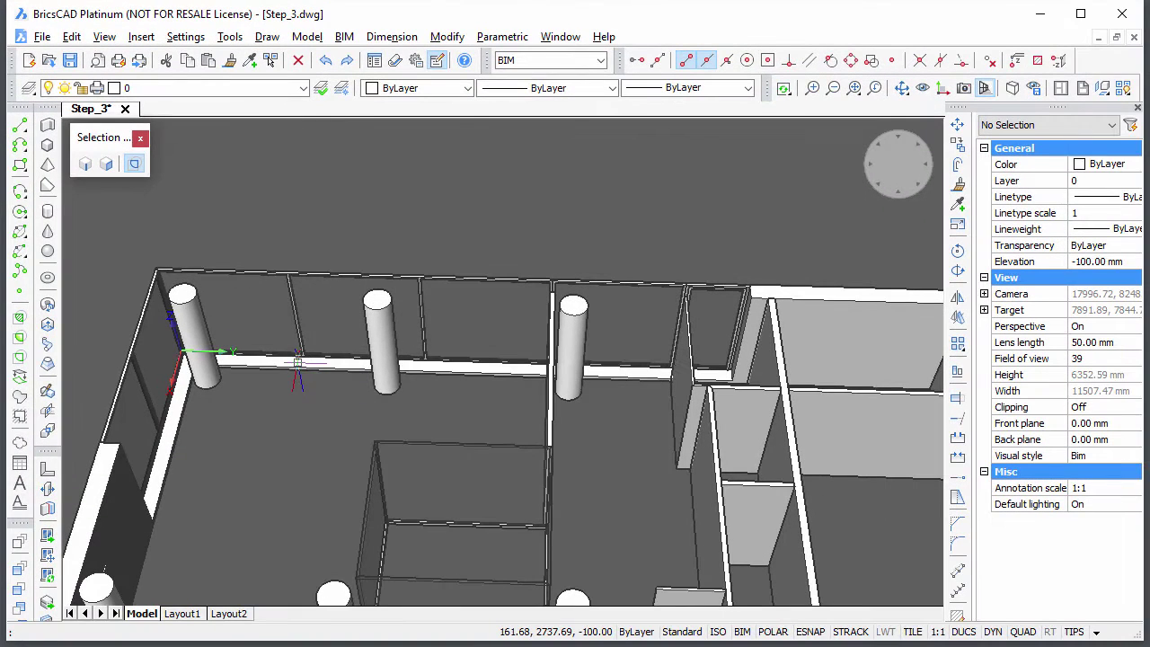
mouse_move(329, 370)
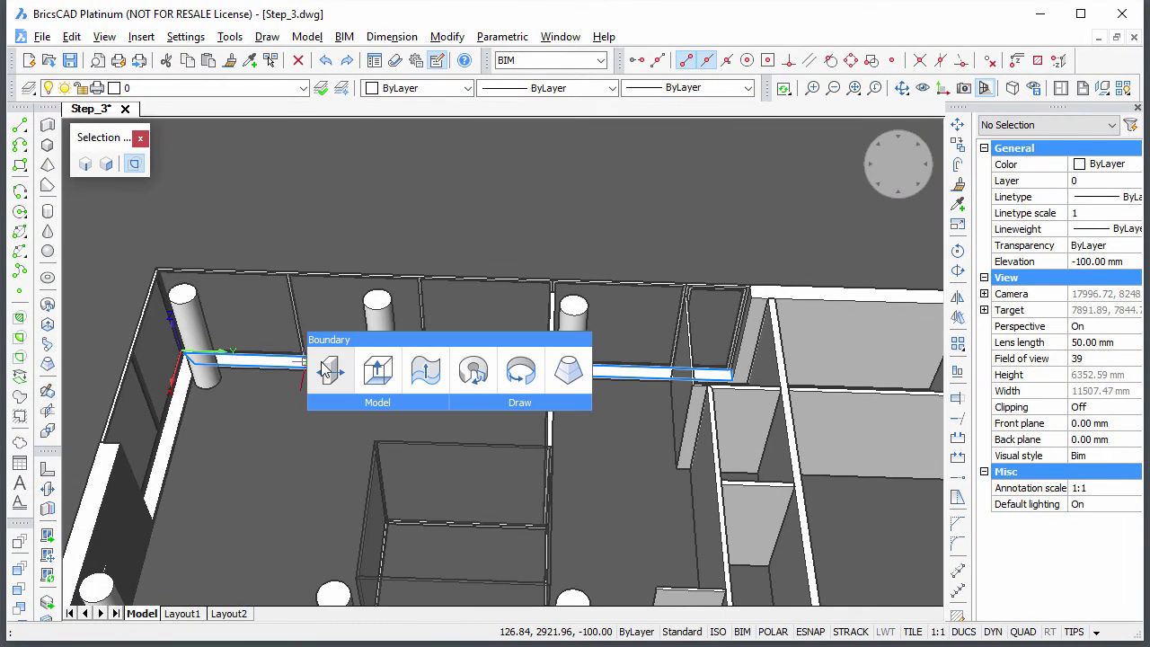
left_click(376, 371)
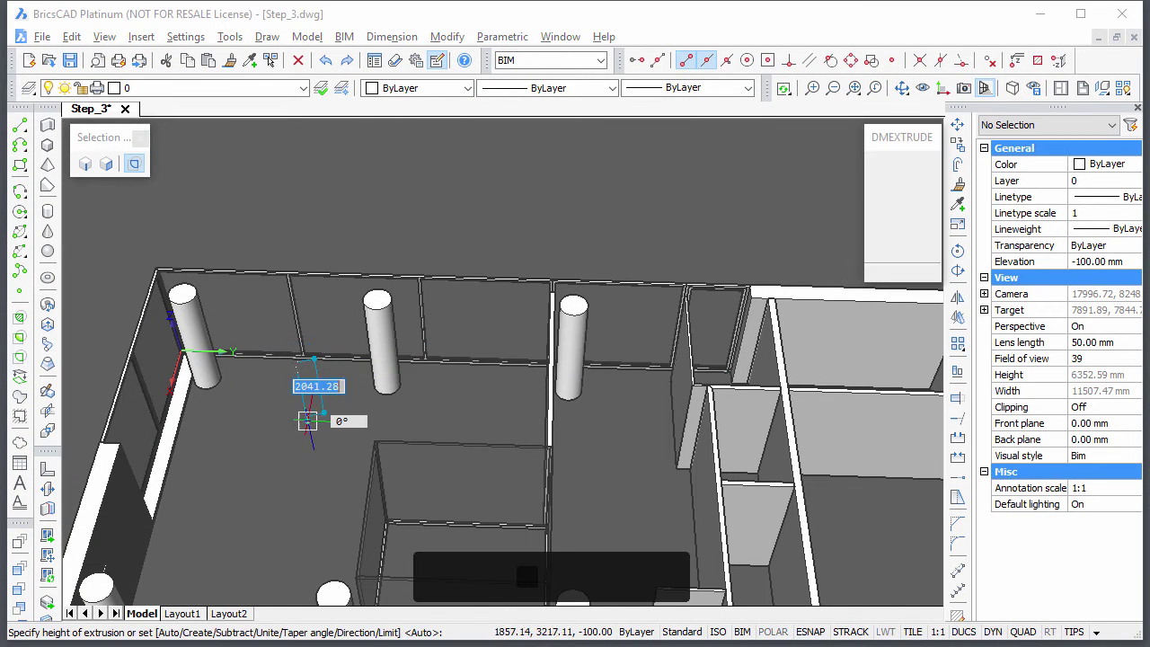
key("Escape")
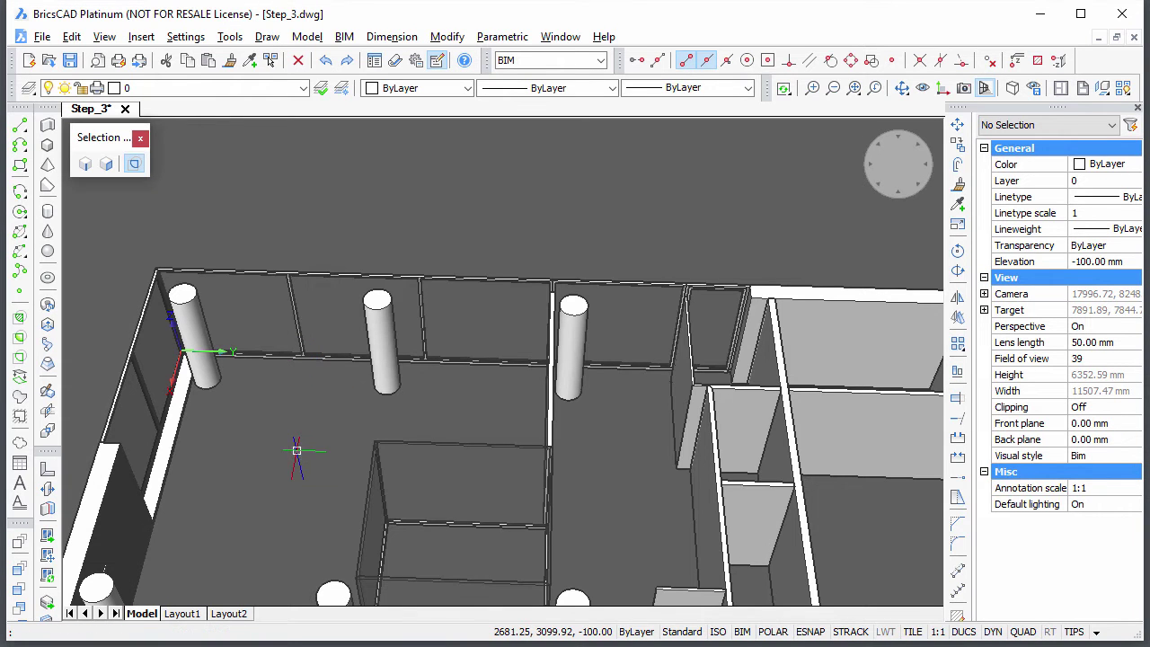
mouse_move(170, 429)
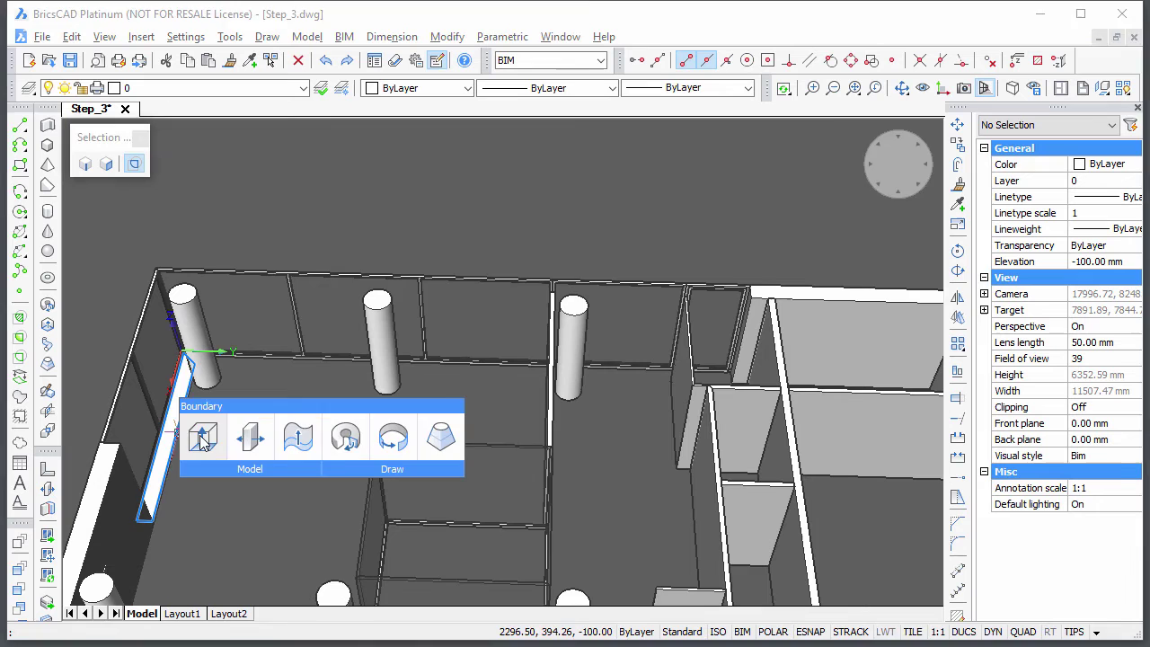
left_click(199, 438)
key("Escape")
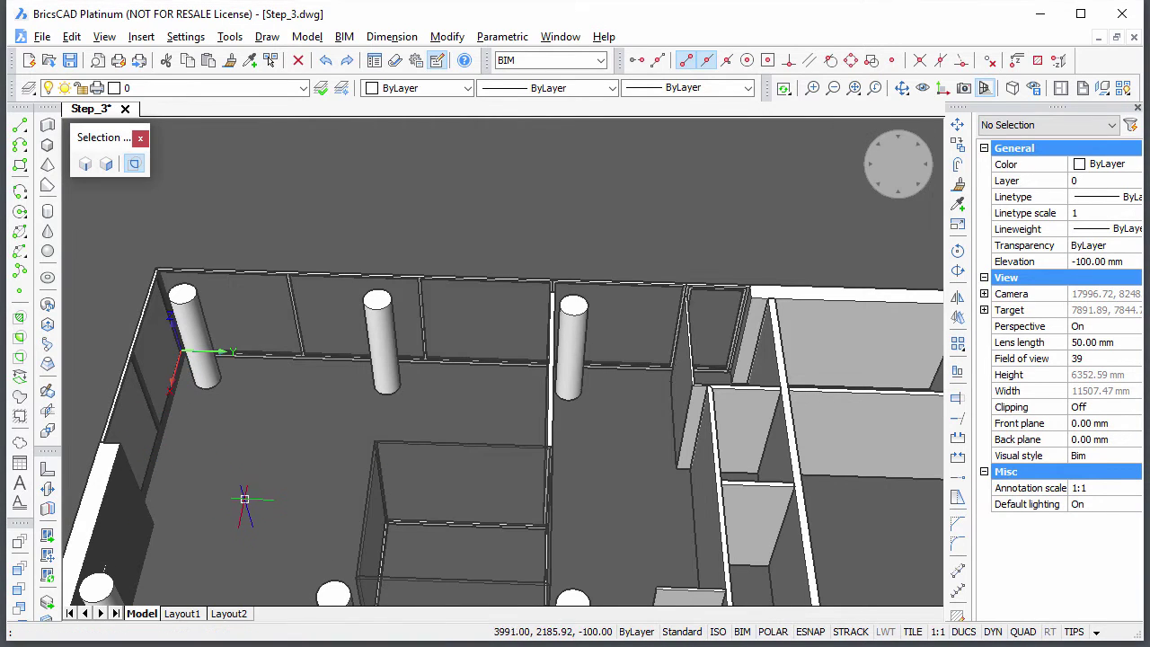
middle_click_drag(226, 539, 662, 500, "shift")
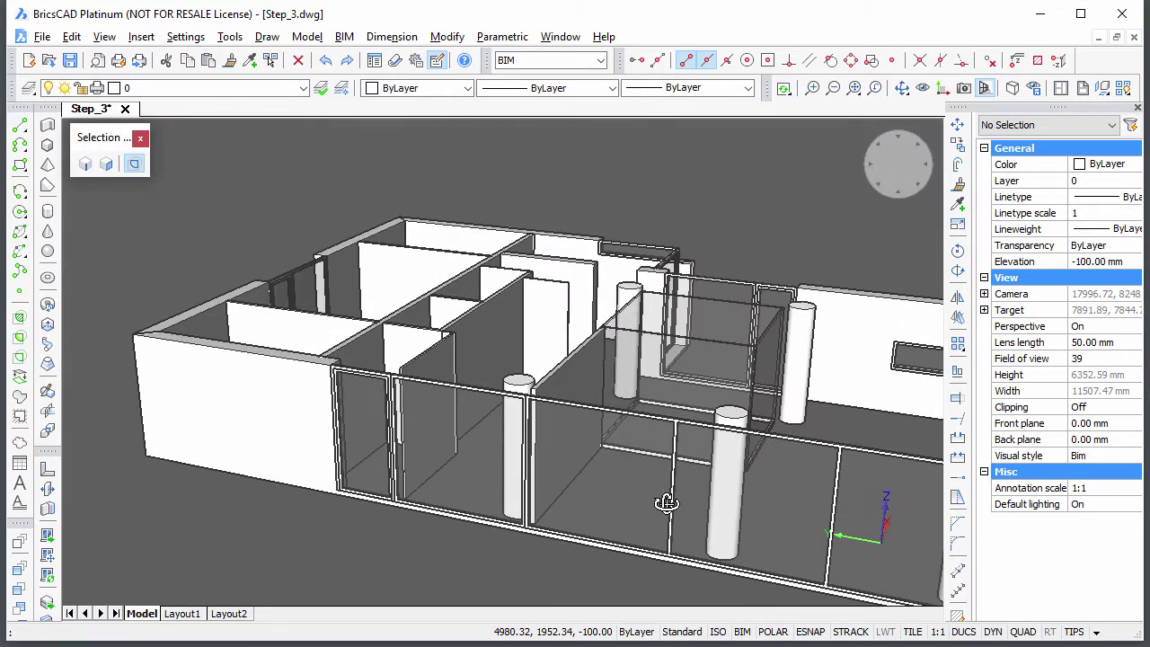
- Enable solid face selection and drag the wall's end face by the column onto the nearby wall endpoint
scroll(494, 359, "up", 5)
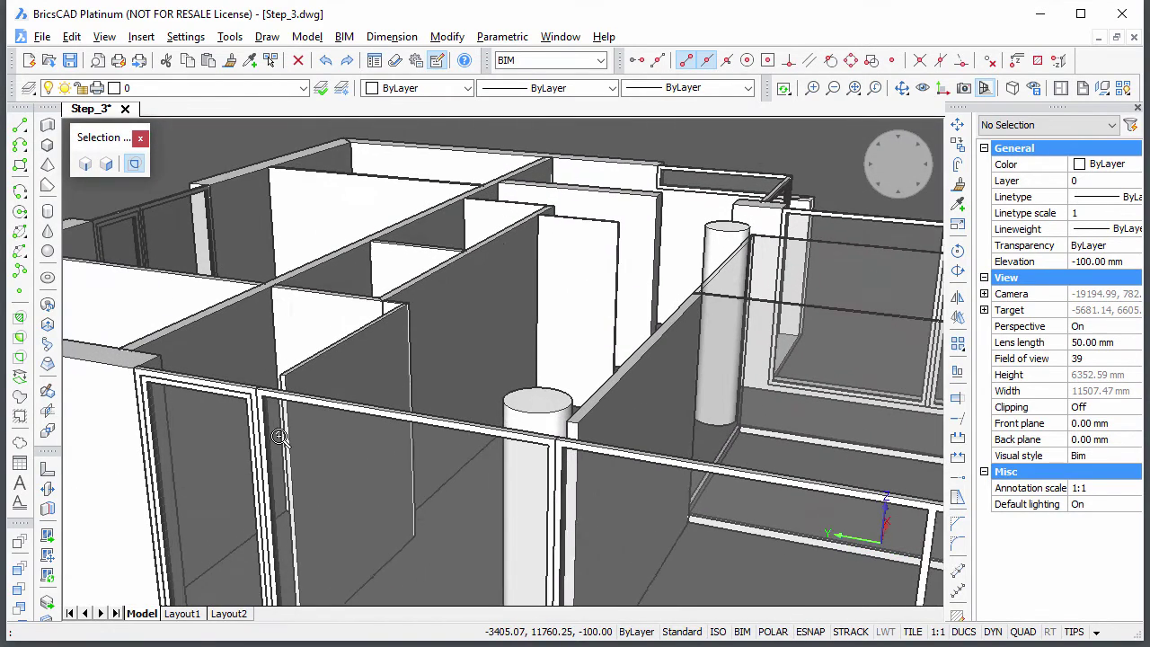
left_click(107, 164)
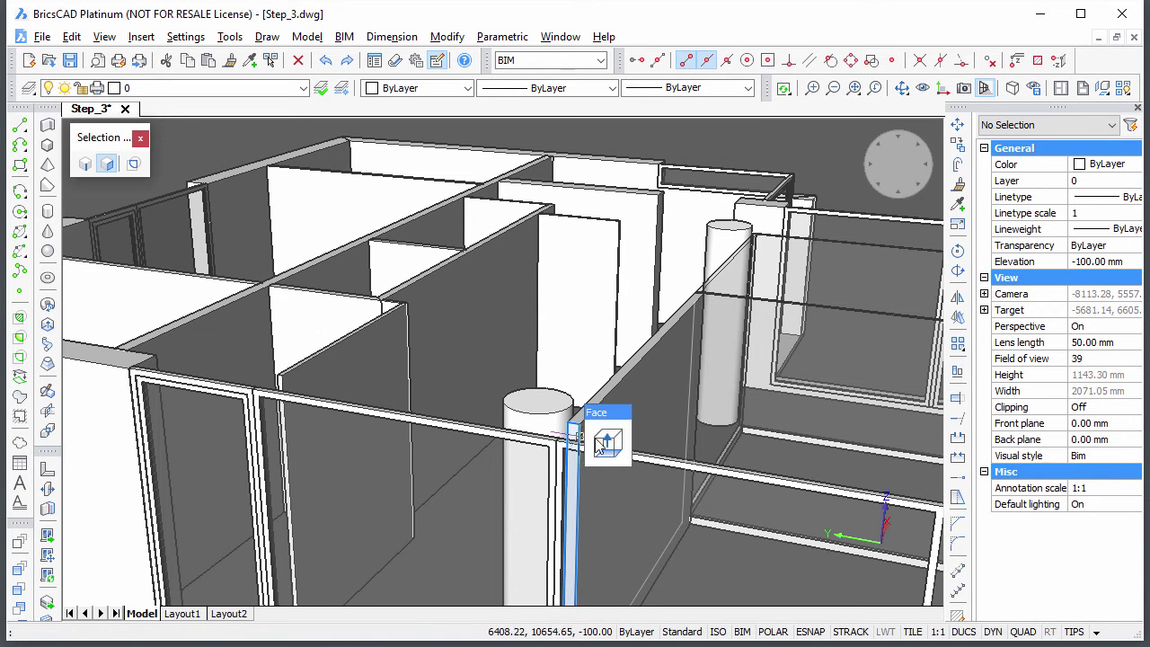
mouse_move(607, 442)
left_click(653, 442)
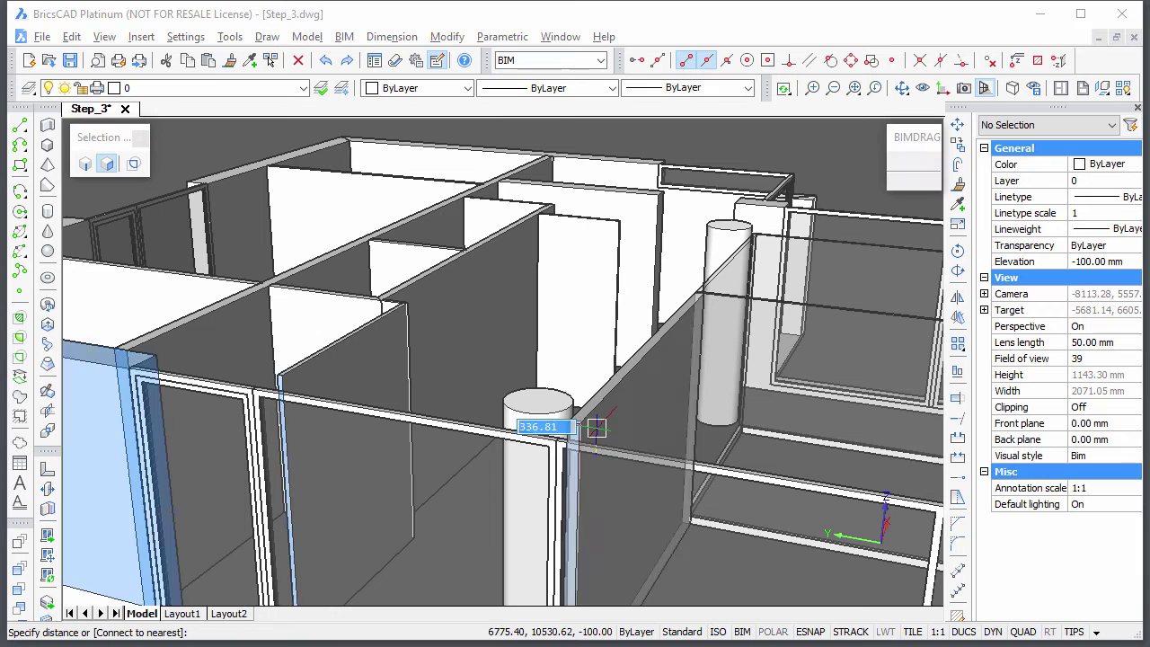
left_click(561, 436)
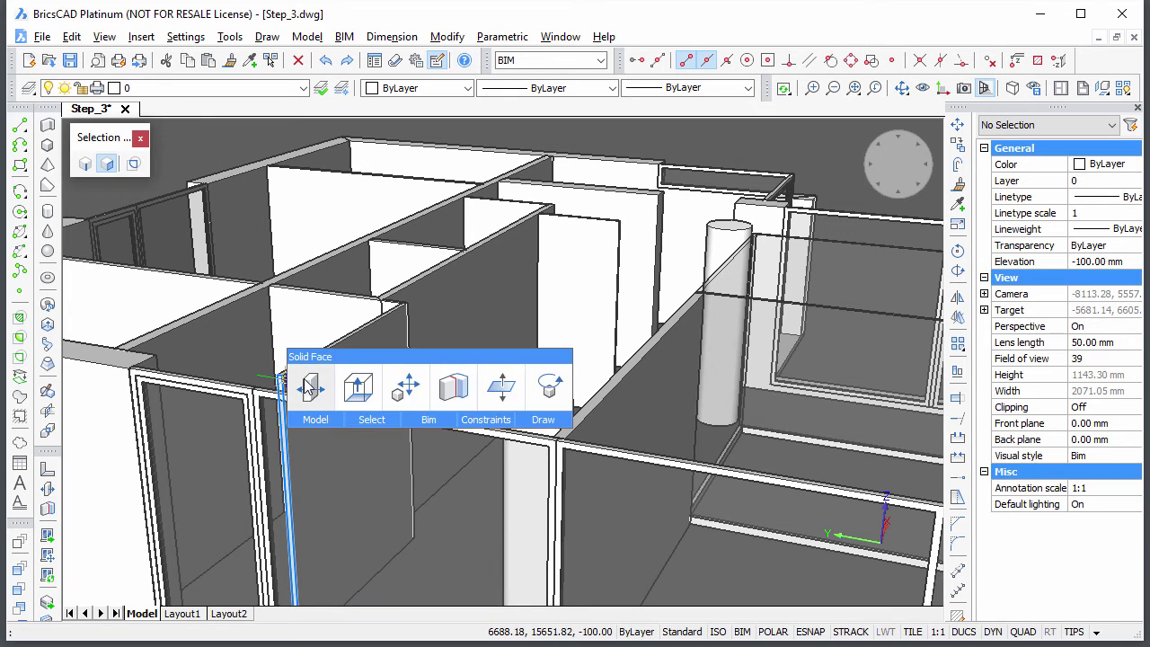
left_click(280, 381)
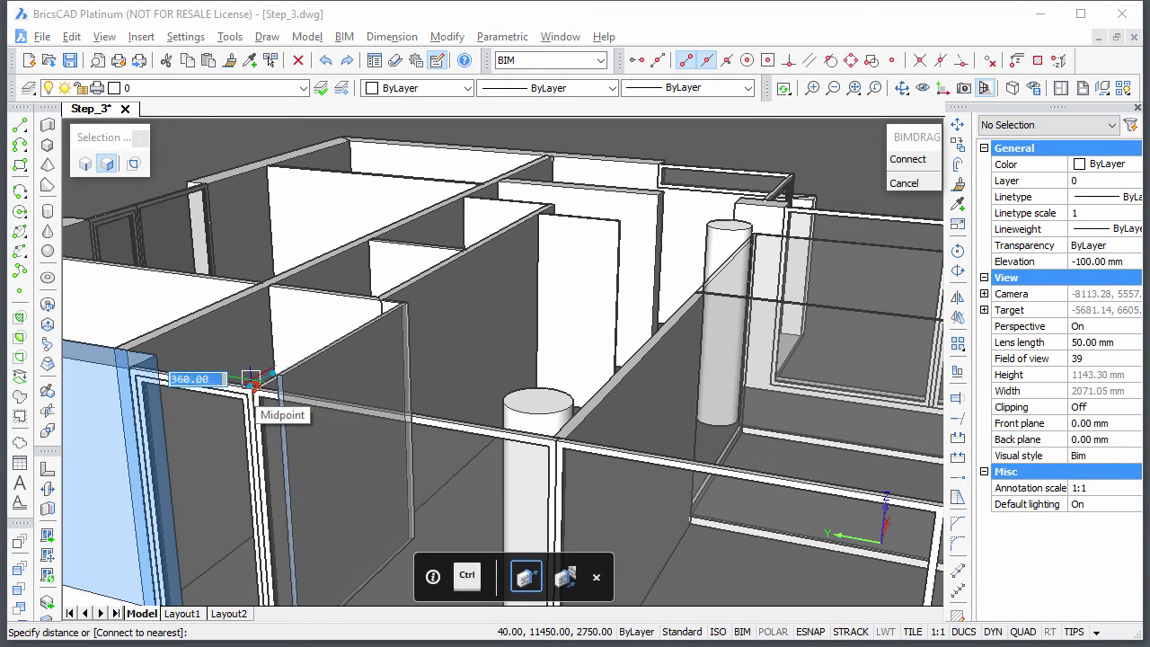
key("Escape")
scroll(143, 475, "down", 5)
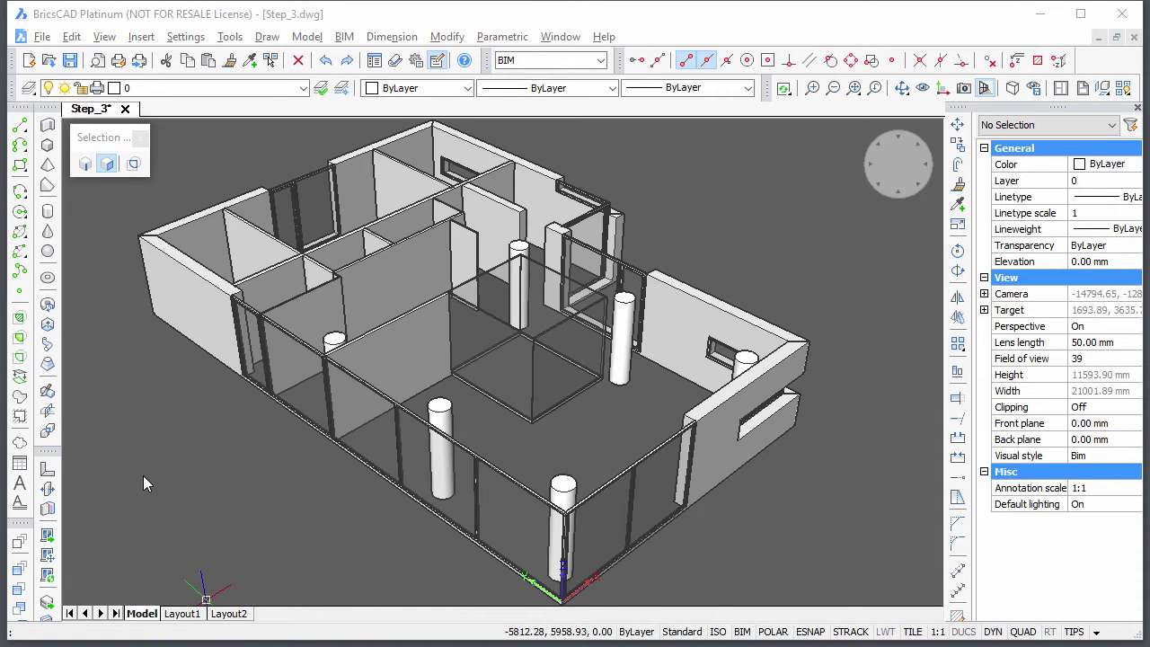
- Make Floor_0 the current layer and turn boundary detection back on
left_click(303, 88)
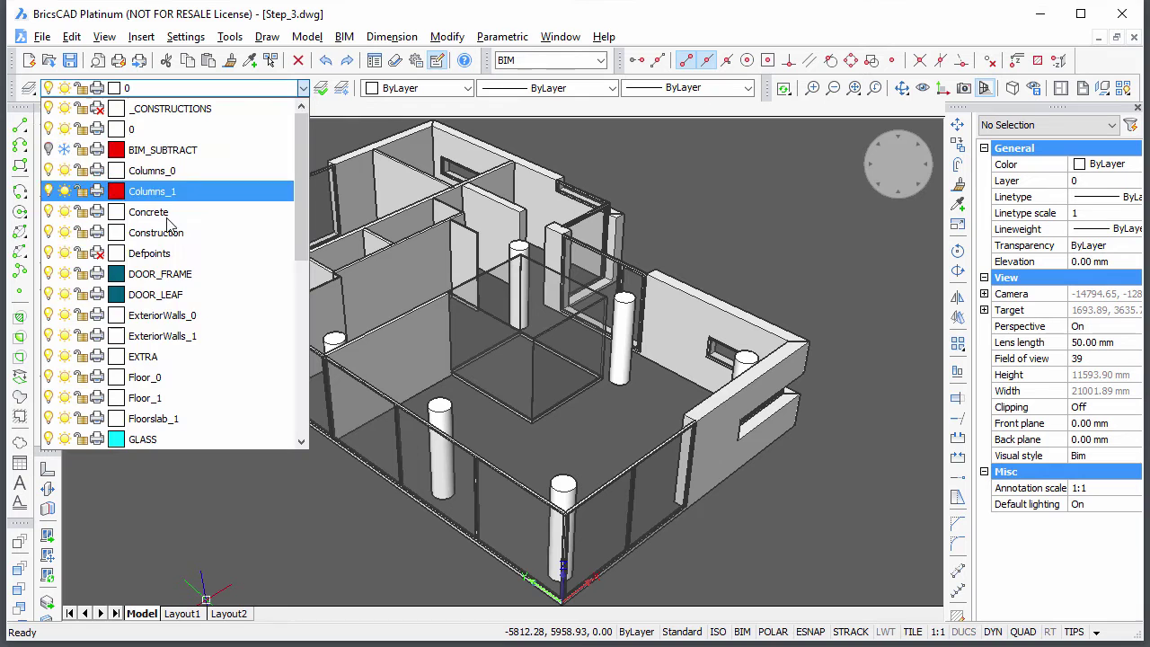
left_click(160, 379)
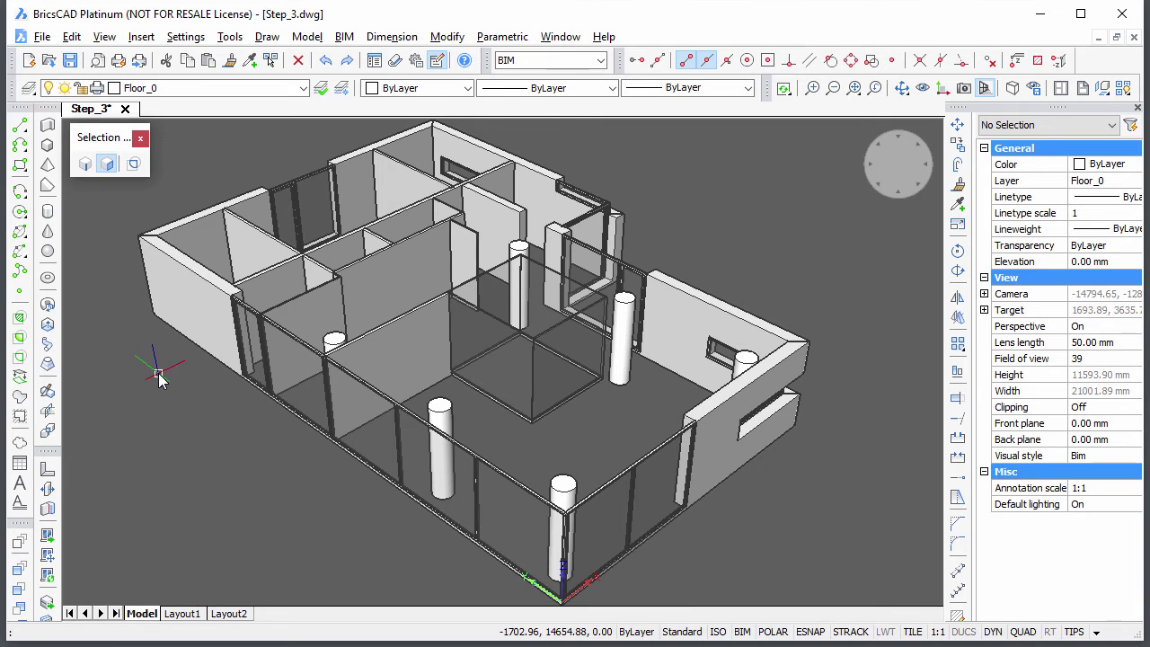
left_click(134, 165)
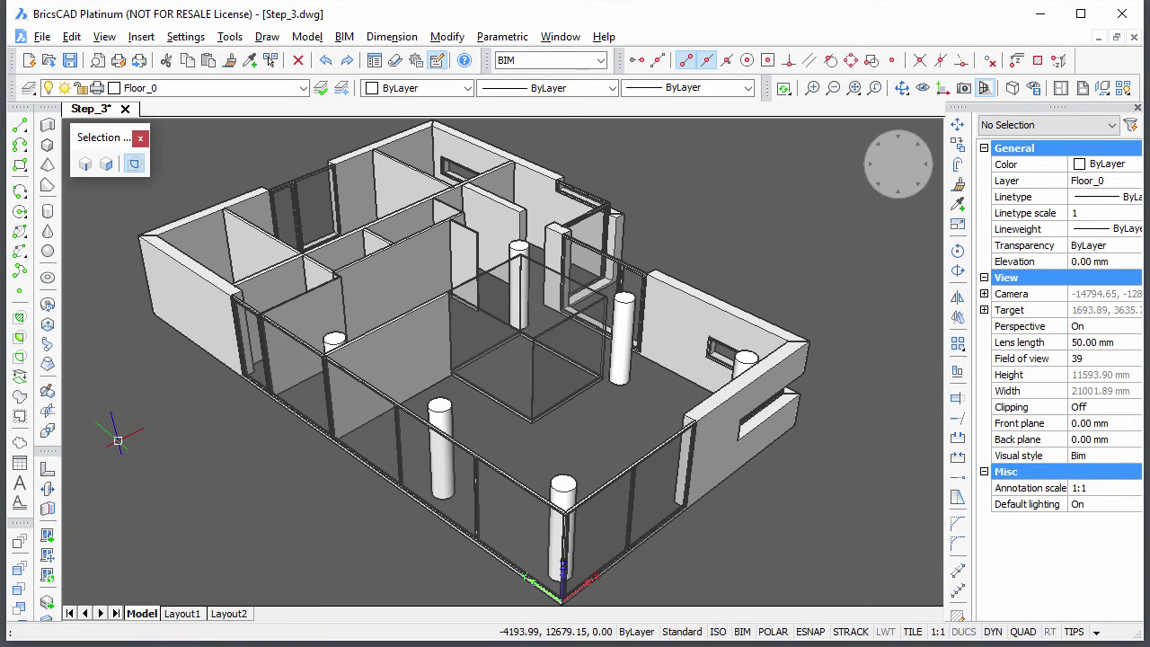
- Set the UCS origin at the villa's outer wall corner endpoint
type("ucs")
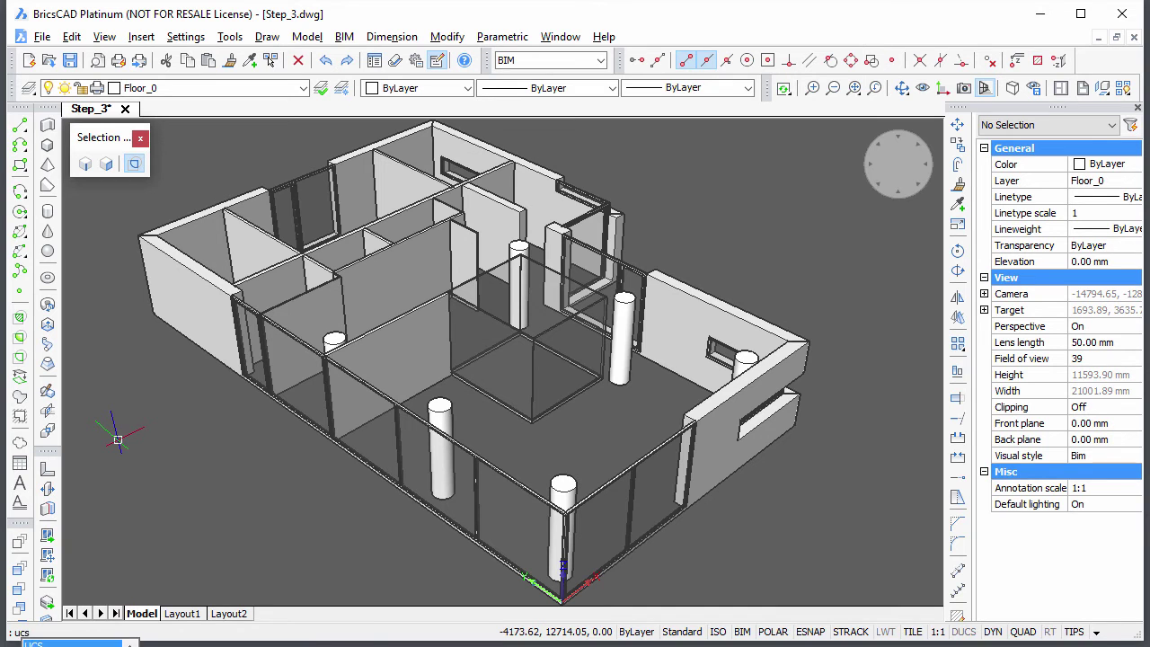
key("Return")
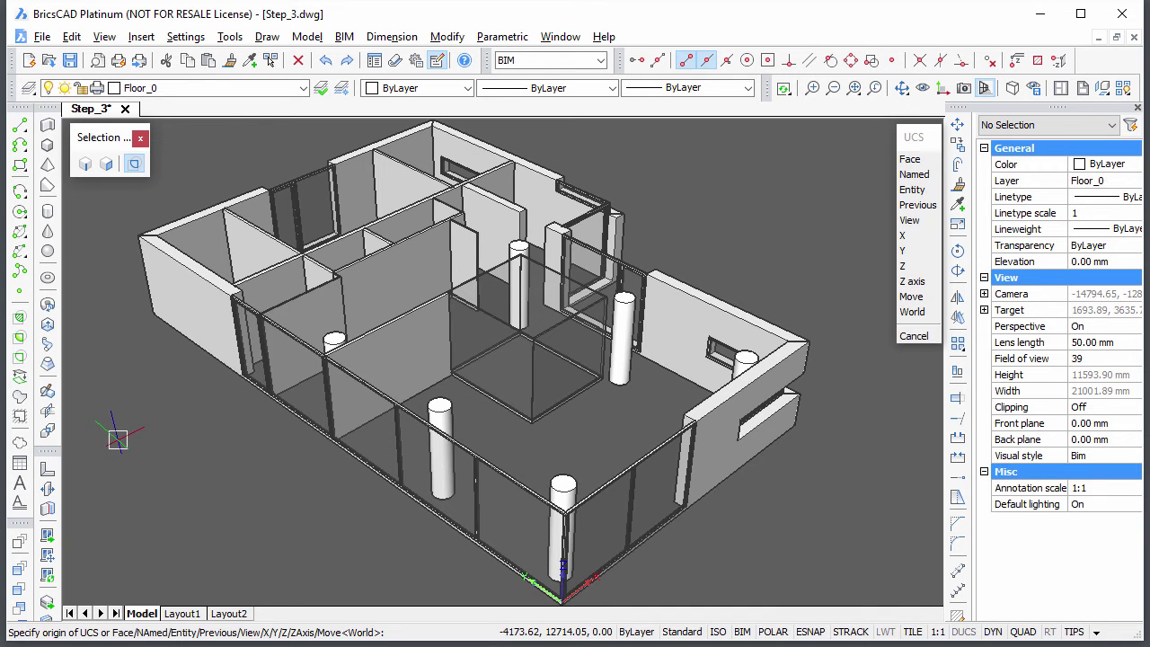
left_click(153, 315)
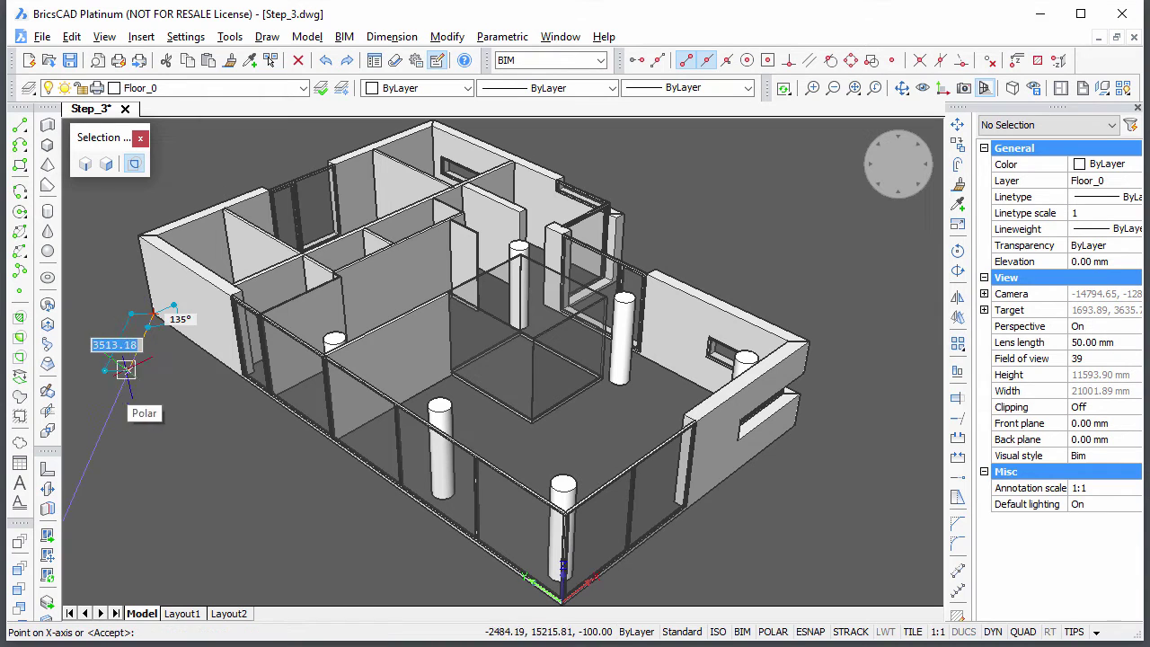
key("Return")
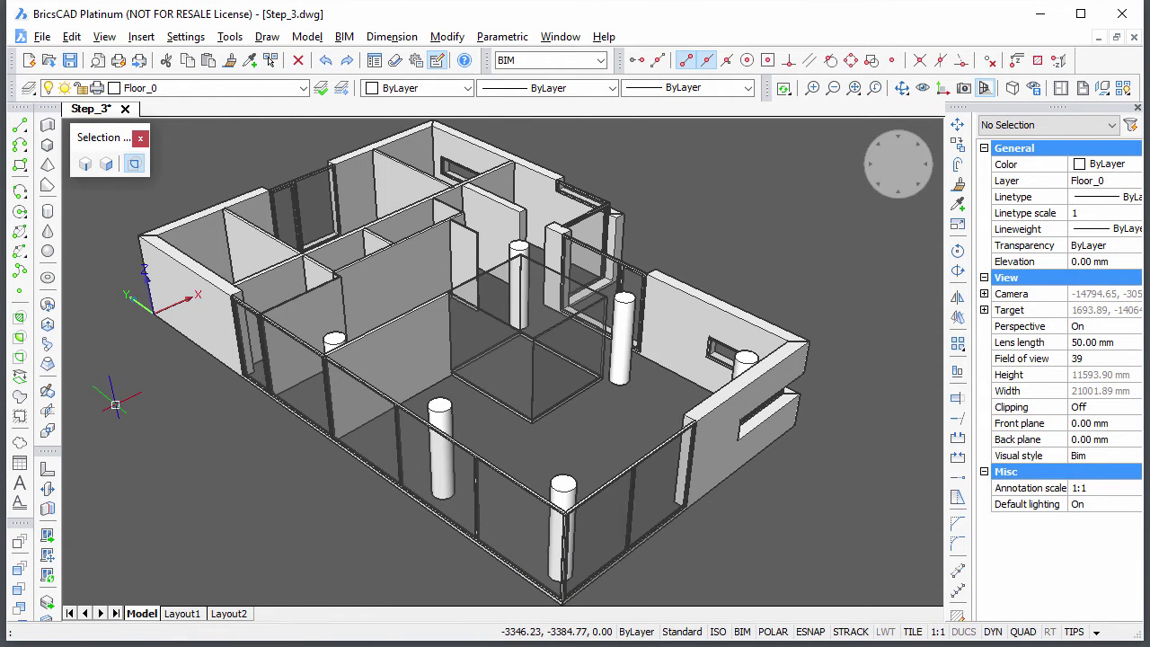
- Extrude the detected floor boundary into a slab 100 thick
mouse_move(610, 439)
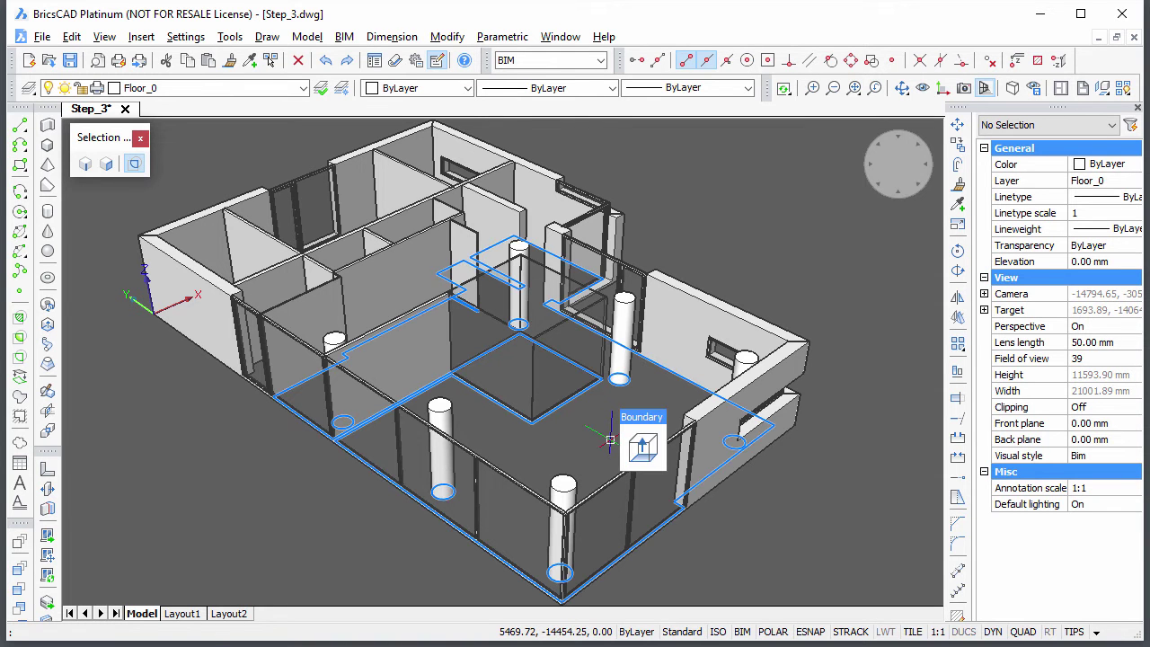
left_click(642, 446)
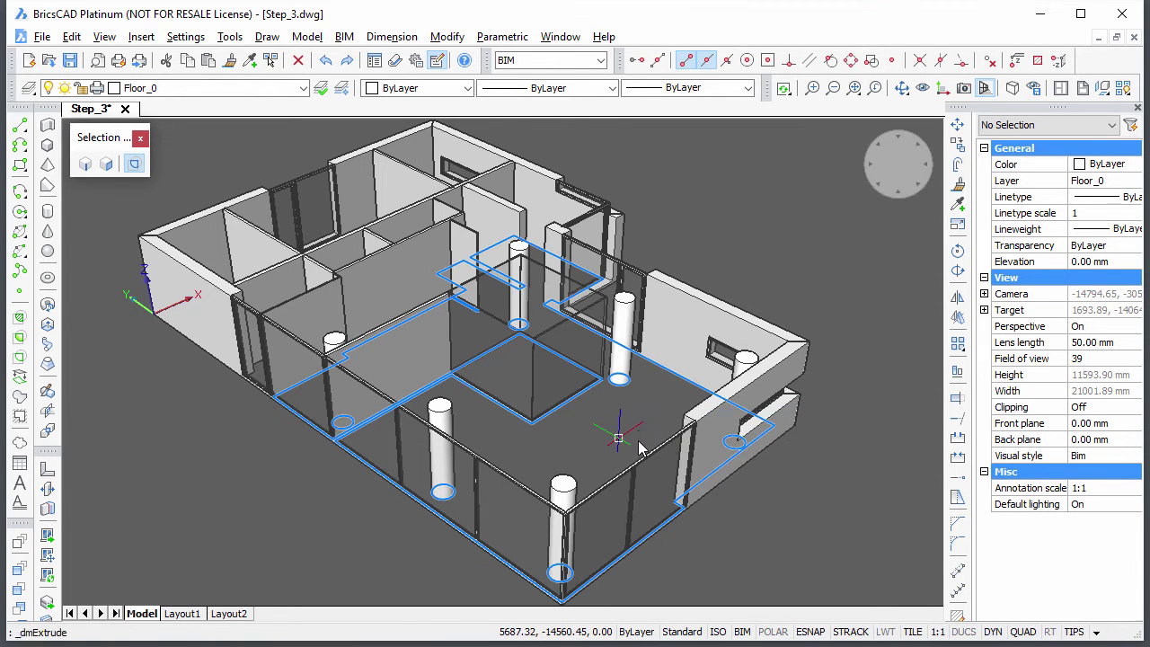
type("100")
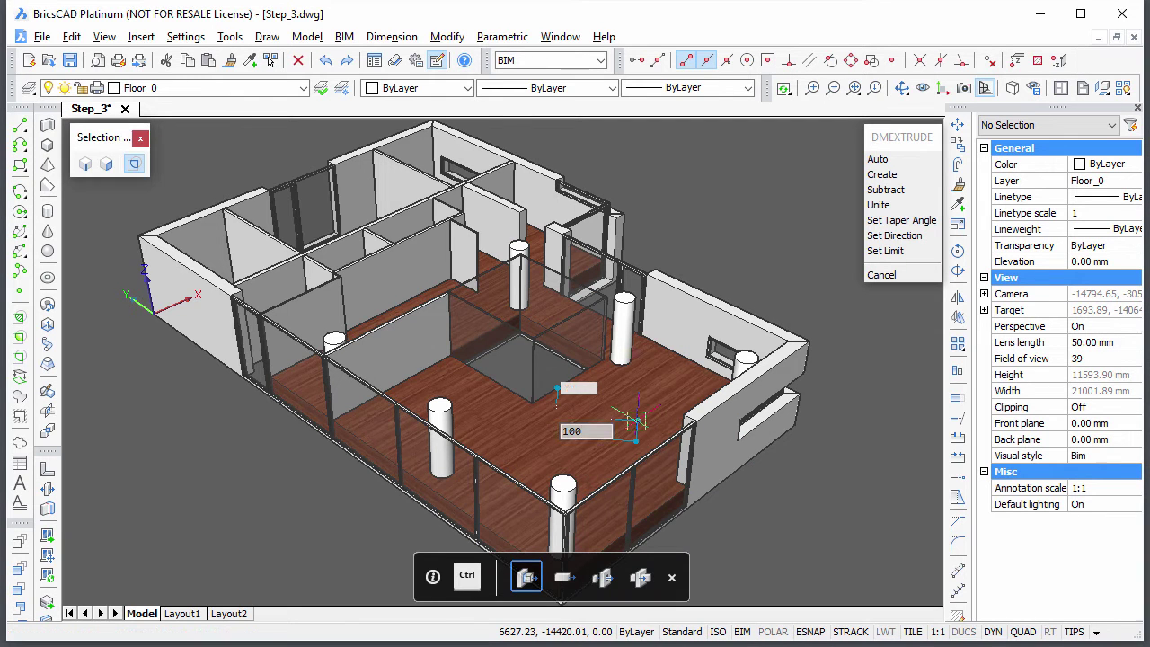
key("Return")
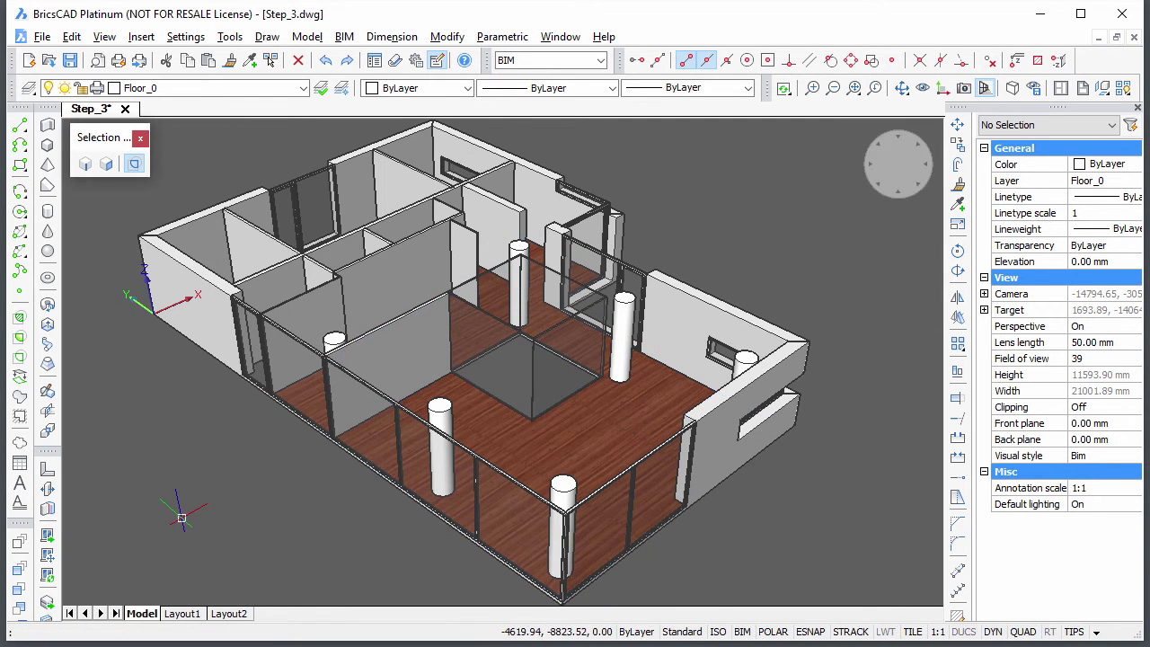
- Extrude wood floors into the remaining room spaces from a top-down view
middle_click_drag(91, 346, 231, 185, "shift")
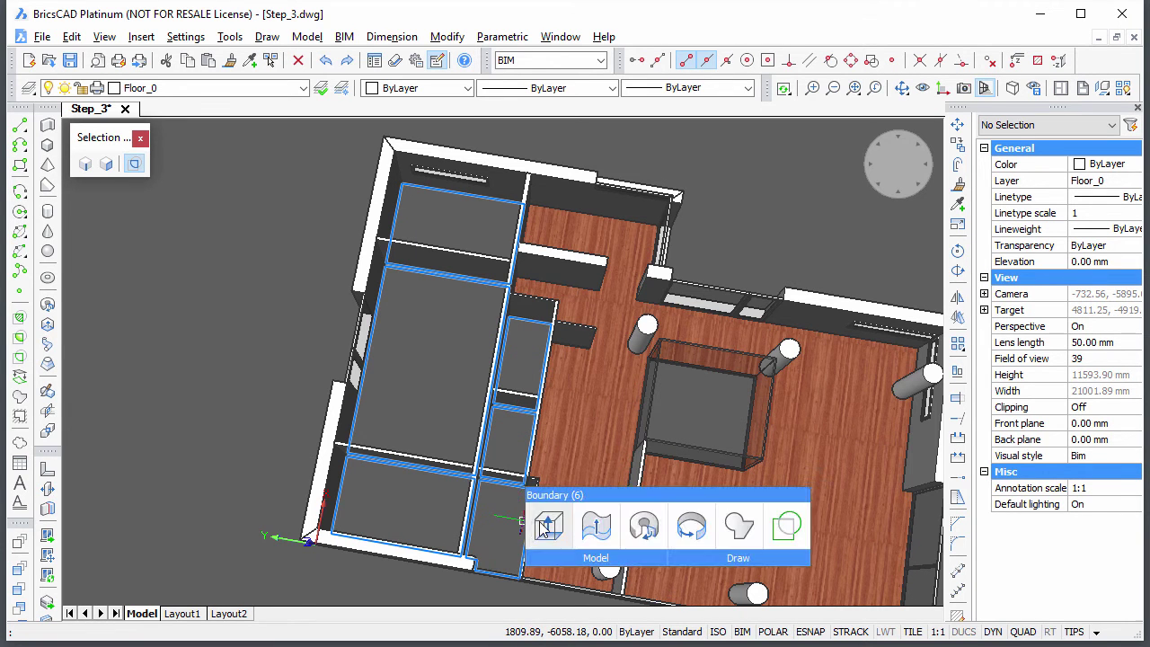
left_click(545, 526)
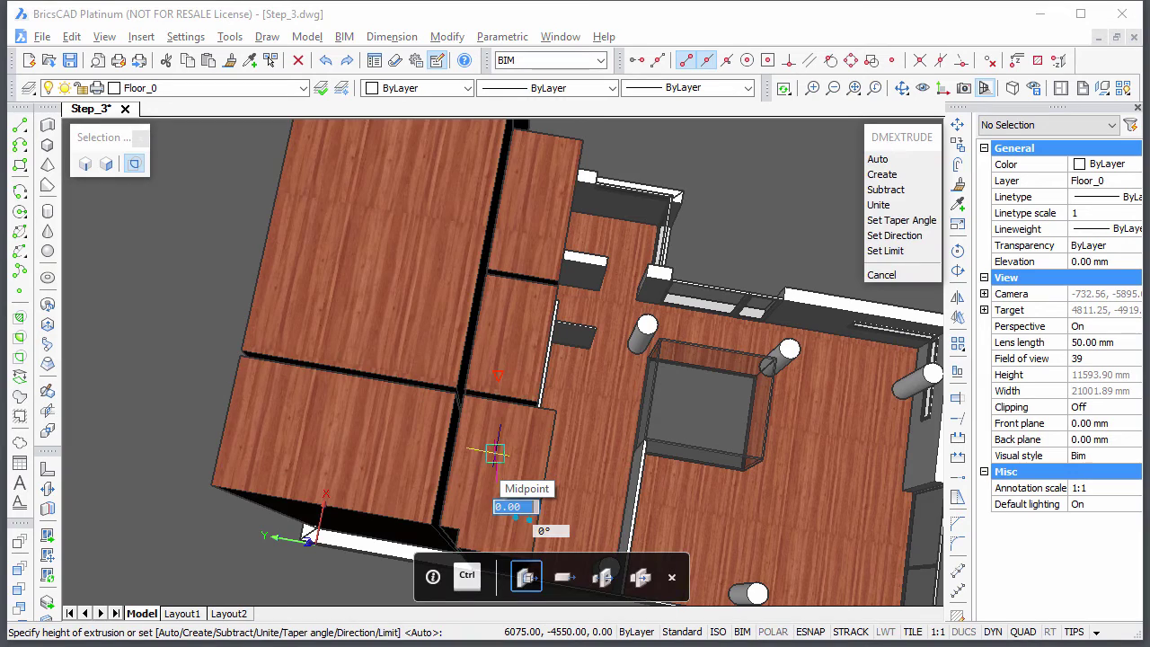
key("Return")
scroll(233, 485, "down", 5)
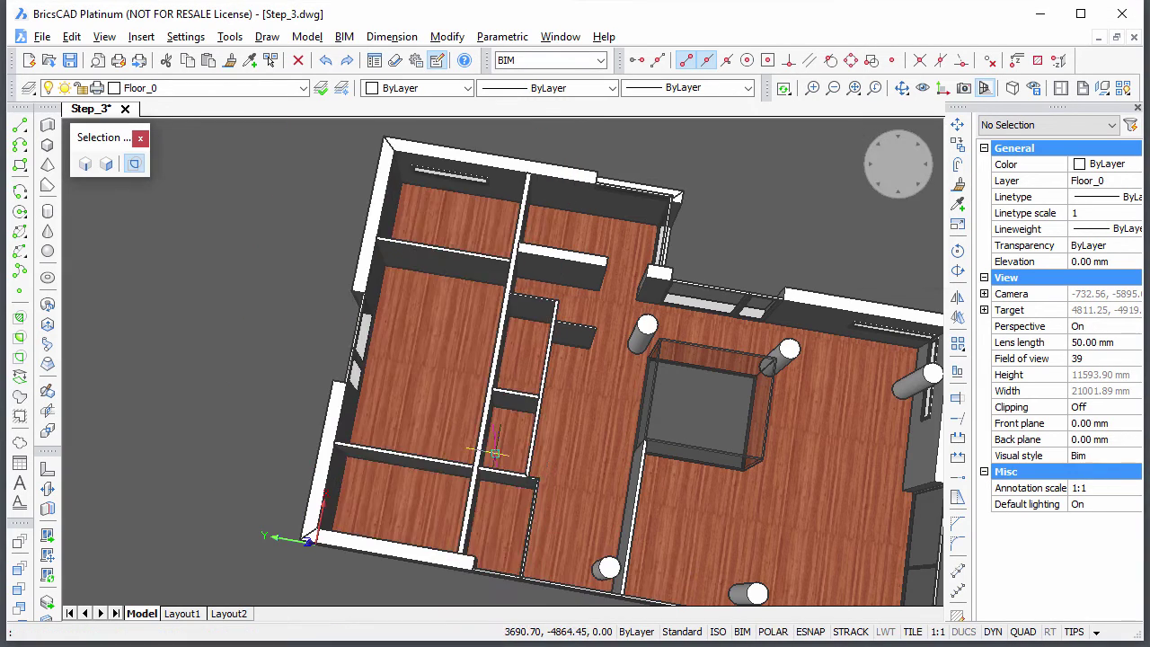
middle_click_drag(233, 484, 171, 437, "shift")
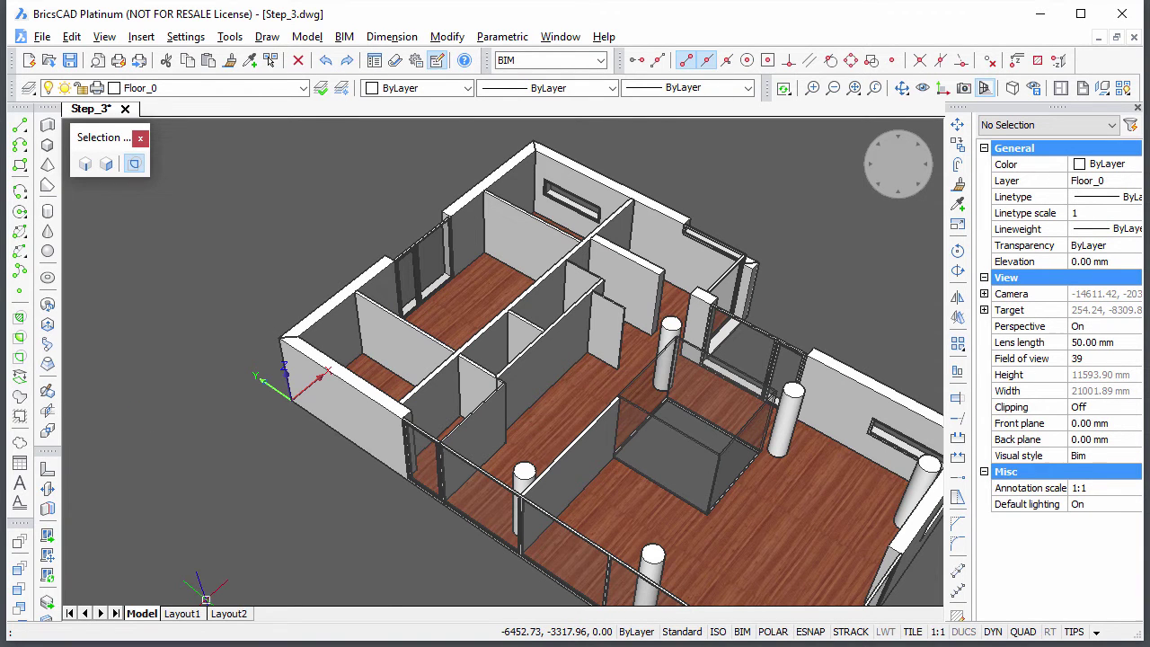
- Save the drawing and switch the current layer from Floor_0 to 0
key("ctrl+s")
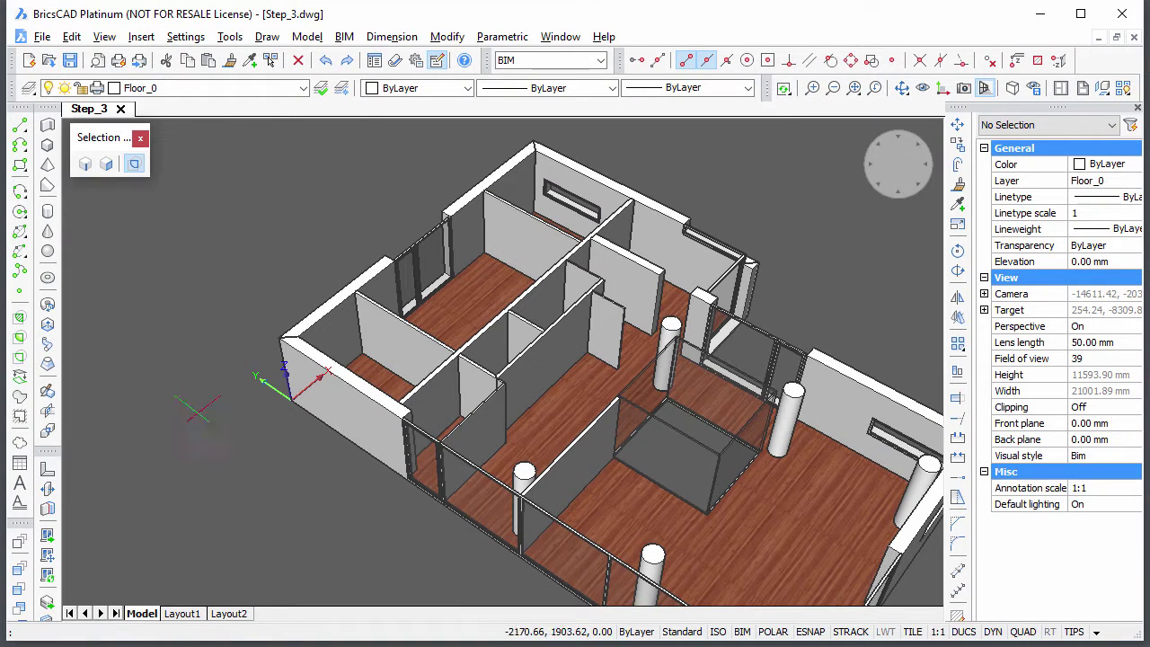
left_click(303, 90)
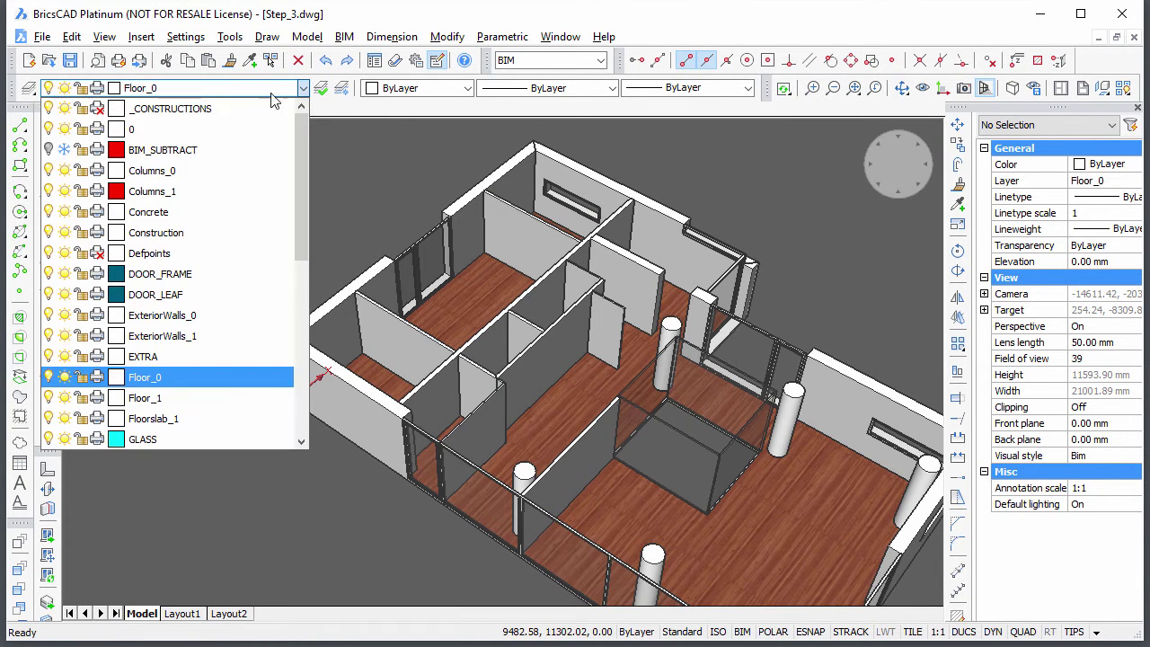
left_click(196, 130)
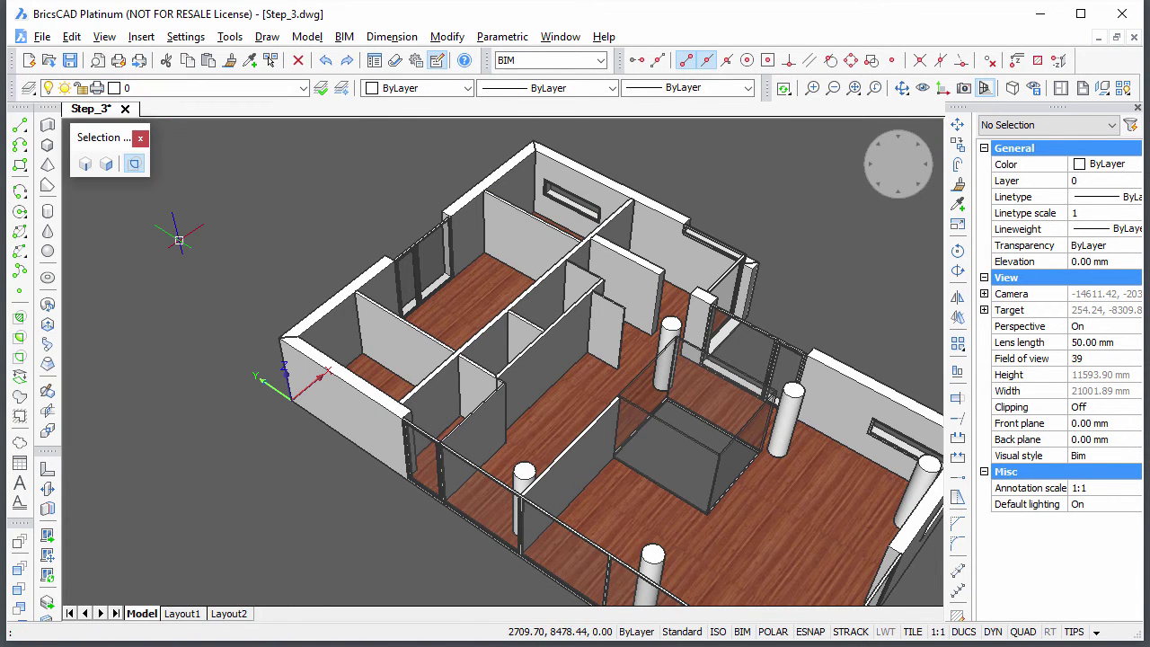
scroll(272, 532, "up", 2)
scroll(272, 532, "up", 4)
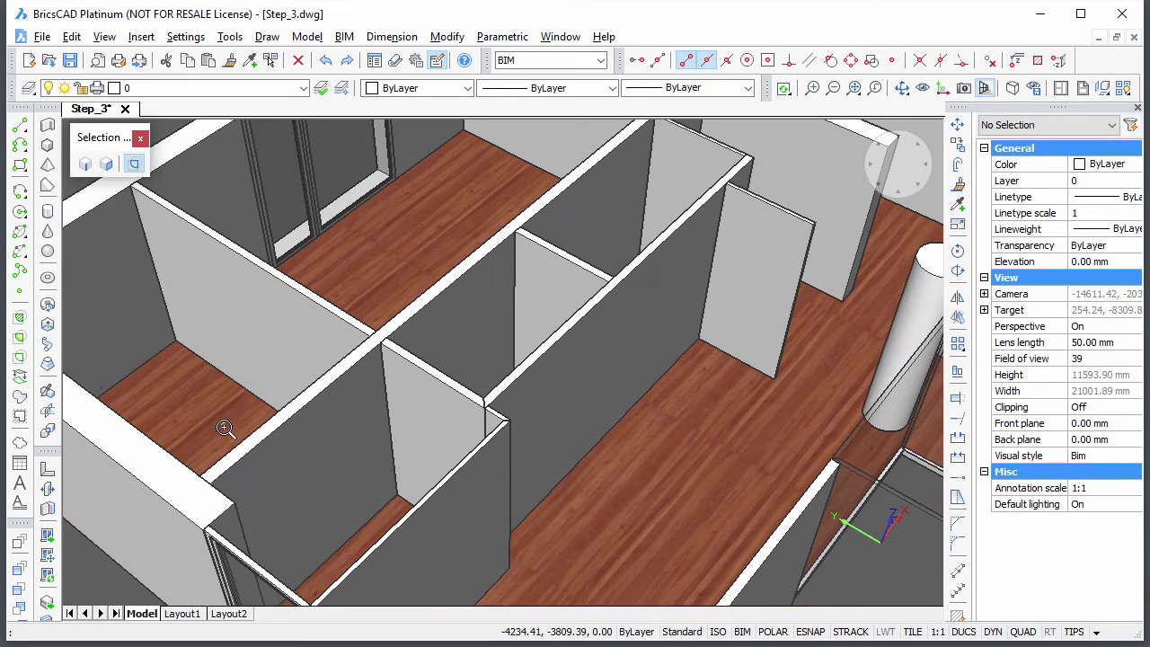
- Insert the Int_Door.dwg door into an interior wall
left_click(48, 536)
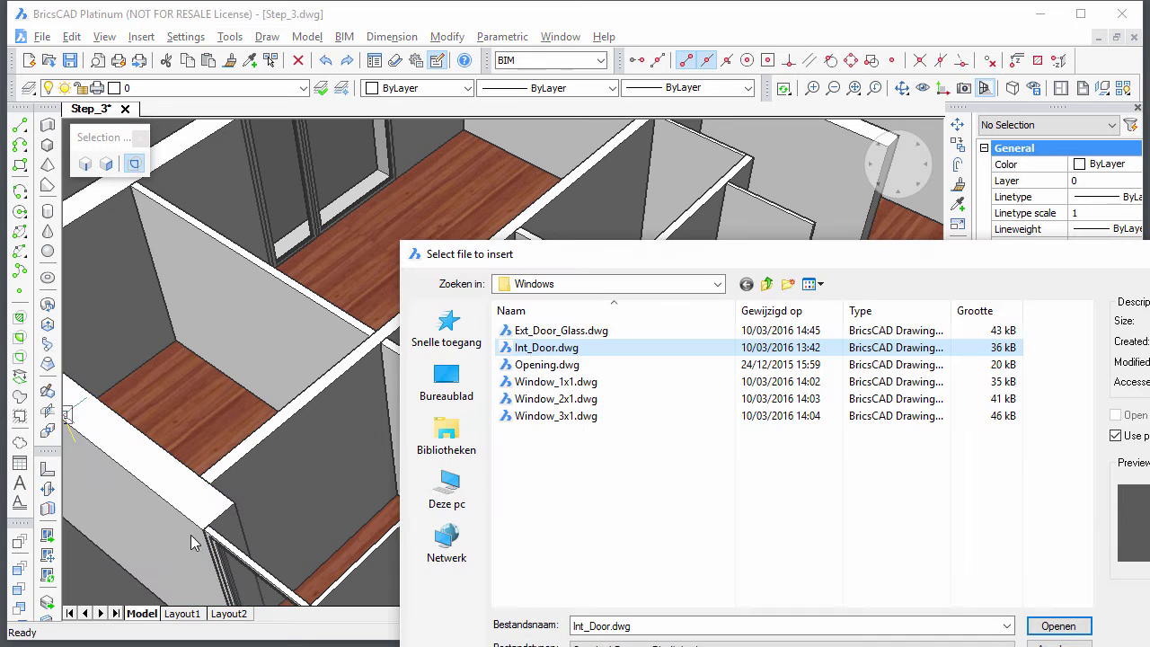
double_click(504, 348)
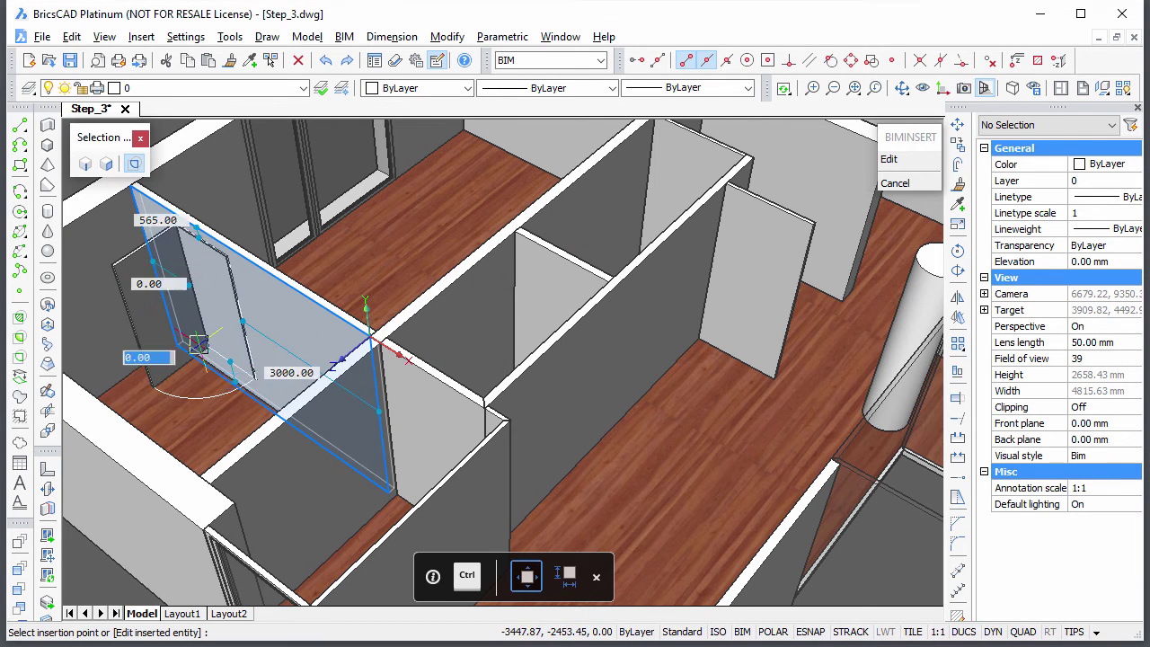
left_click(198, 343)
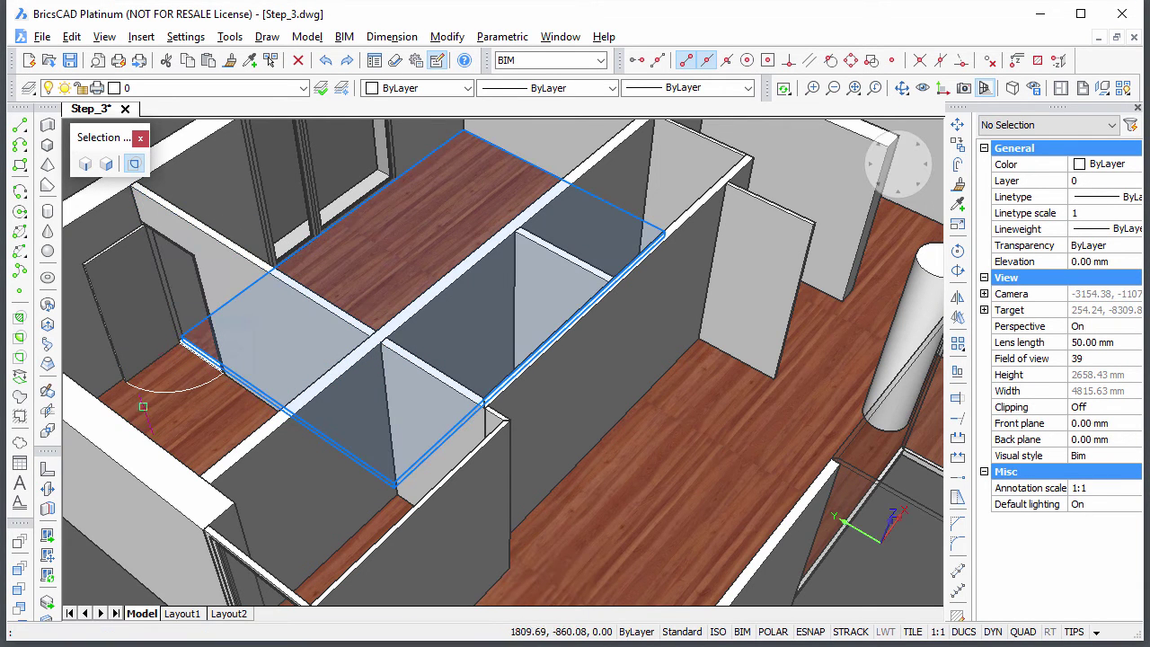
- Change the new door's width W from 930 to 830
left_click(137, 325)
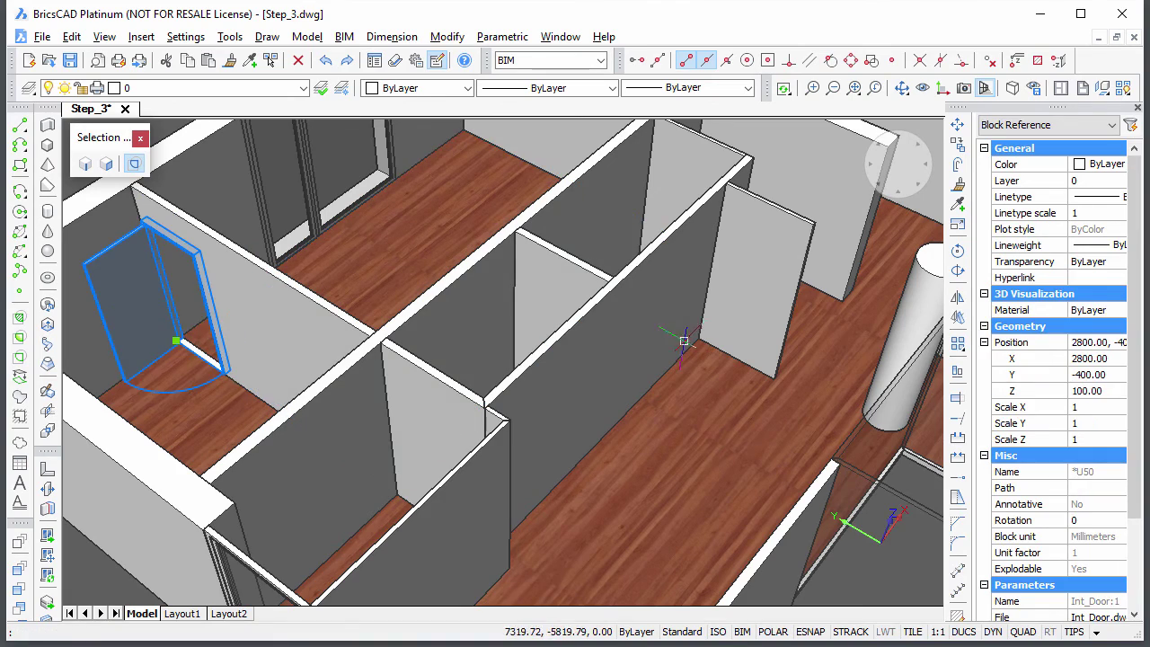
scroll(1135, 504, "down", 2)
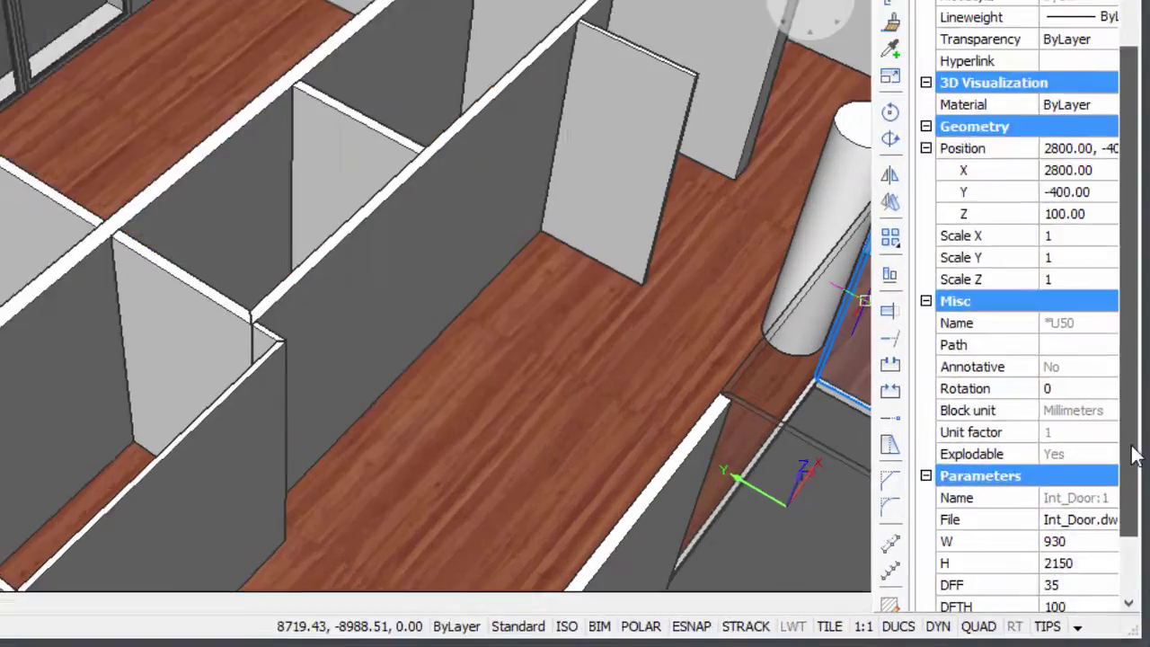
scroll(1134, 455, "down", 2)
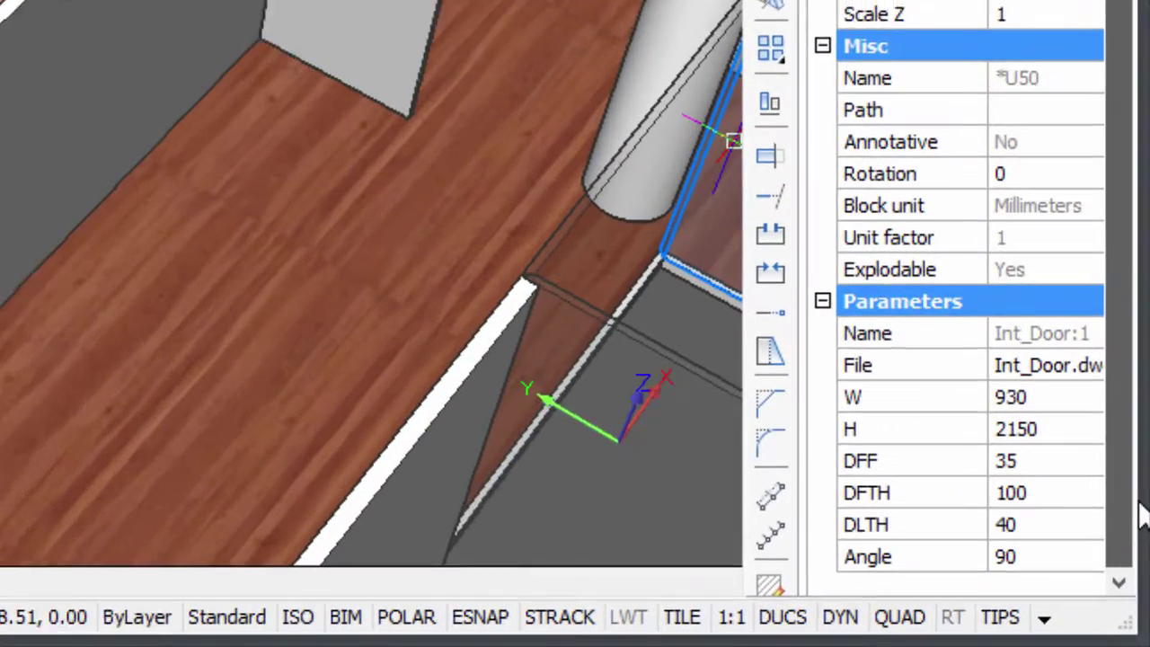
left_click(1093, 478)
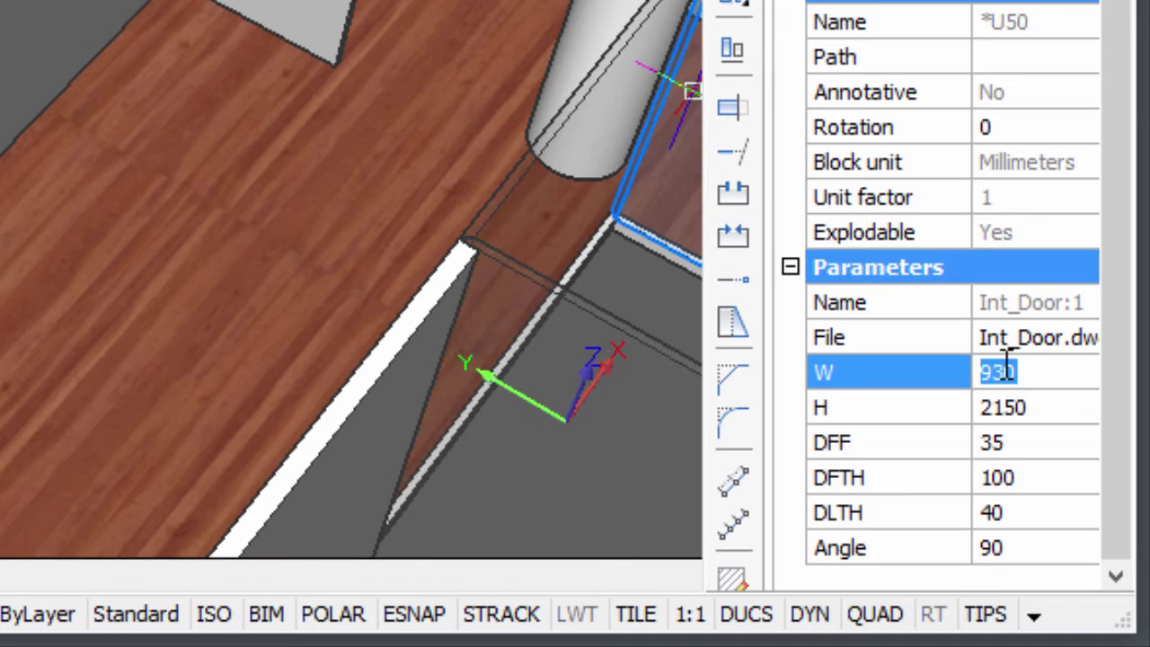
type("8")
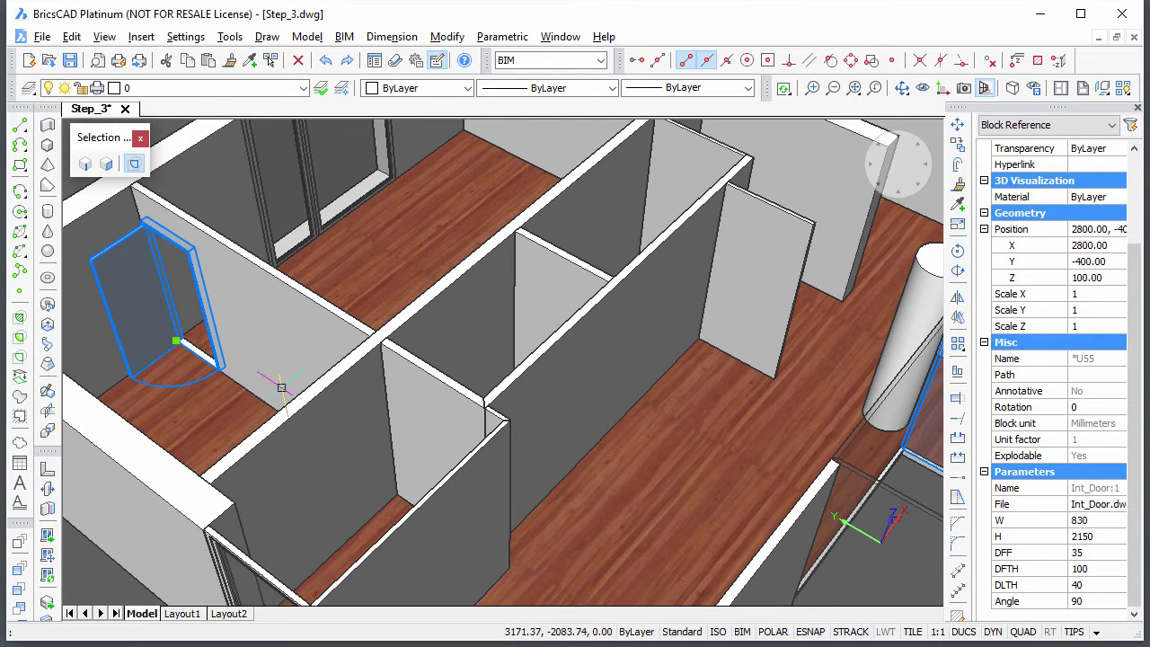
- Flip the 830-wide interior door so it swings the other way, then deselect it
mouse_move(159, 306)
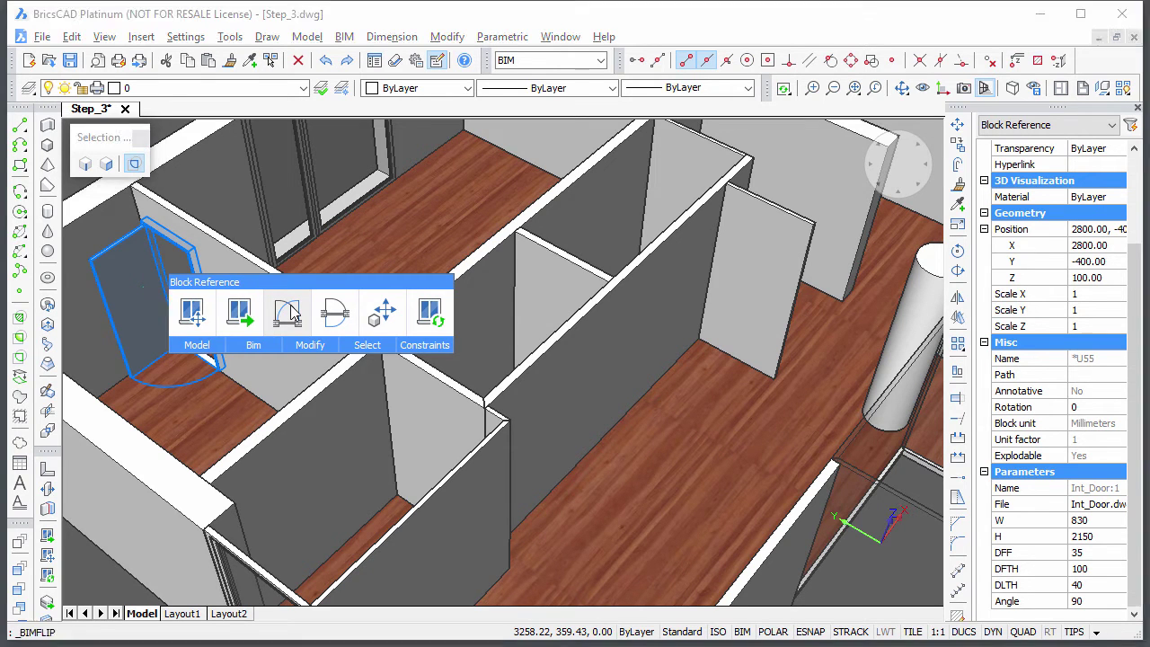
key("Escape")
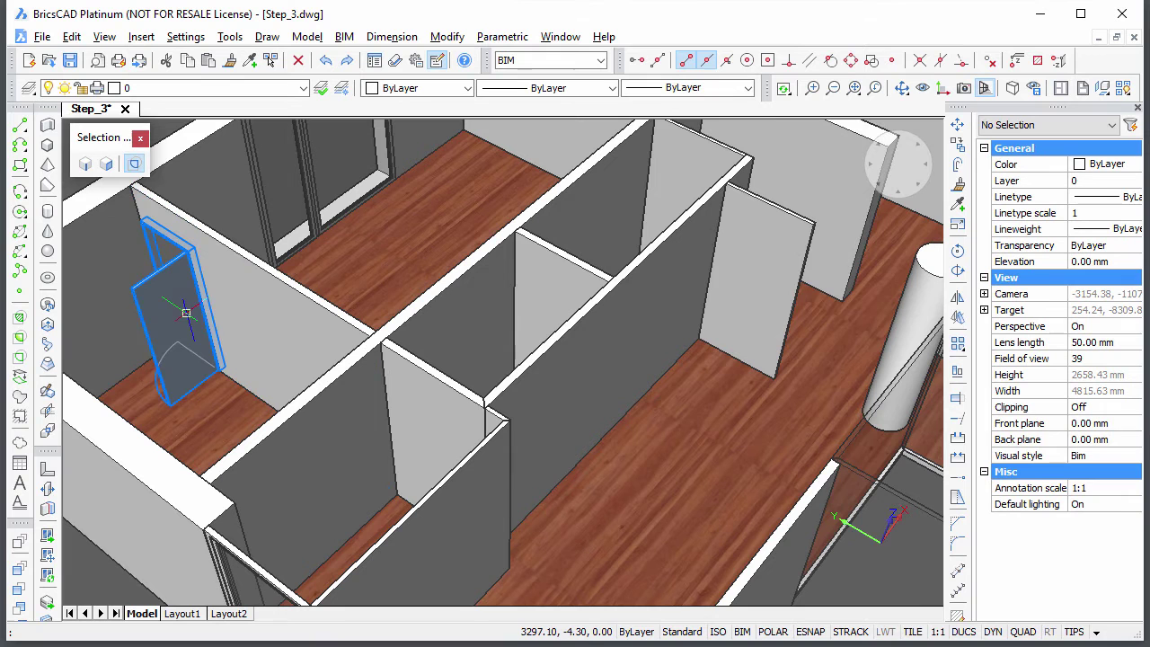
mouse_move(218, 316)
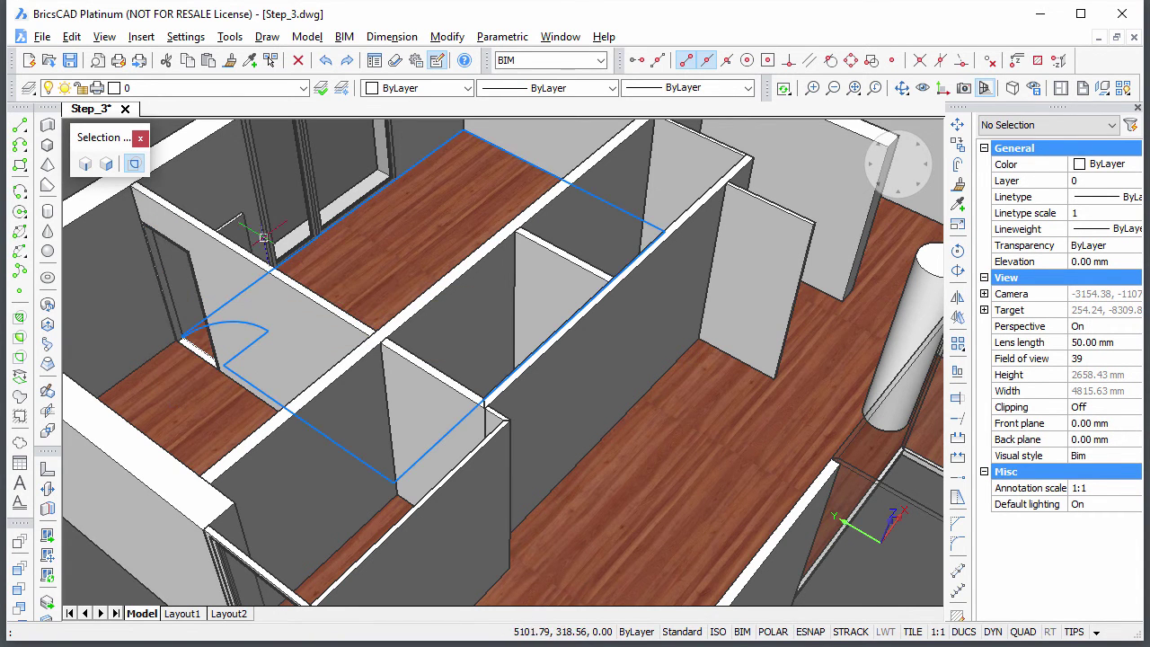
mouse_move(256, 251)
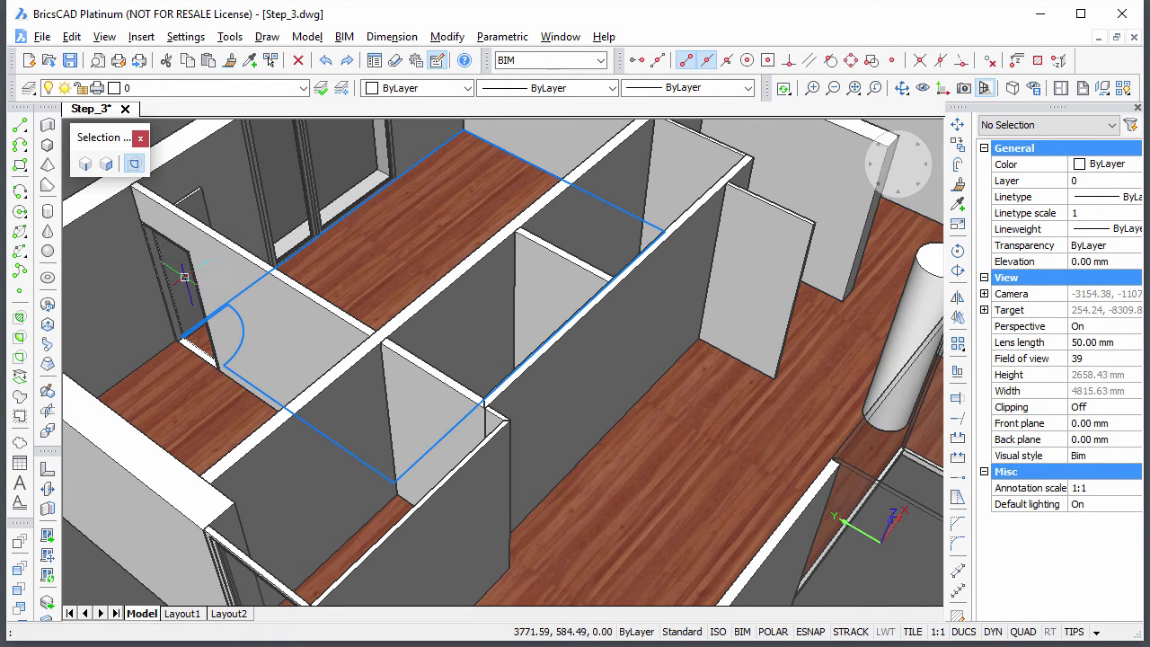
- Place a second Int_Door copy at the midpoint of another interior wall
mouse_move(183, 277)
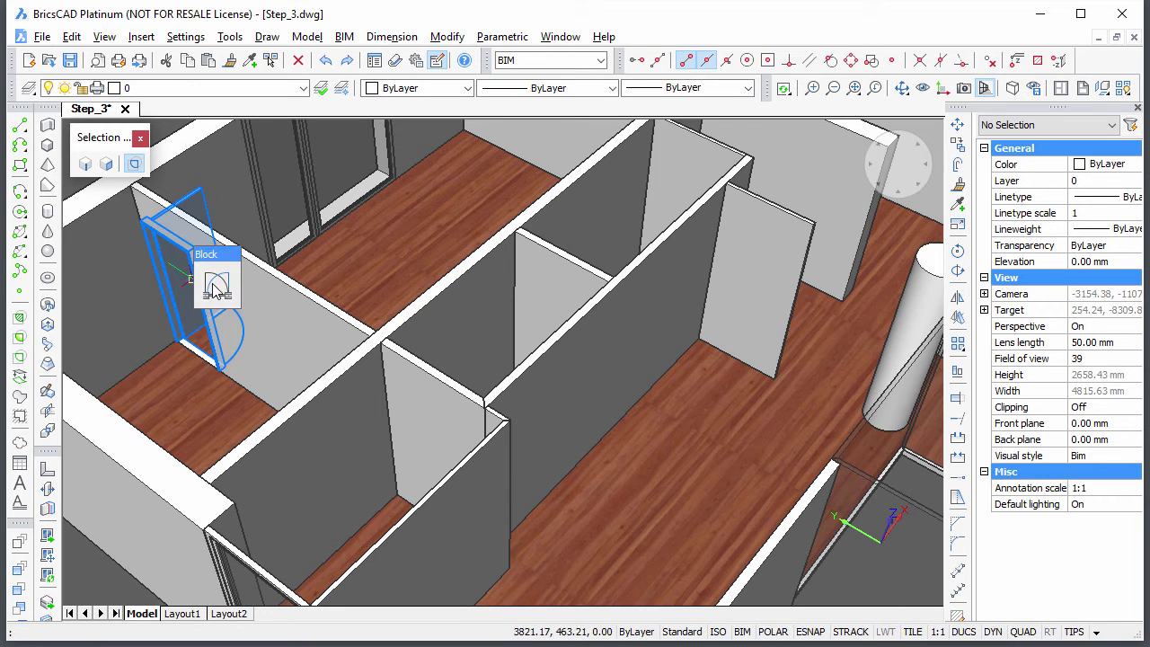
mouse_move(217, 285)
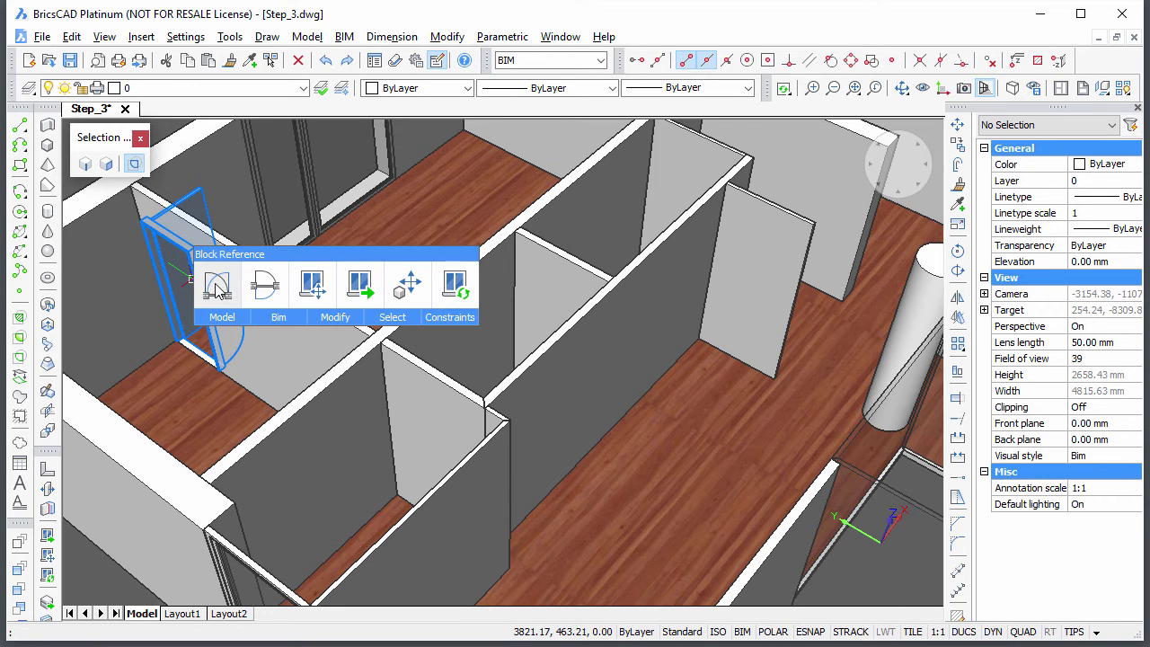
left_click(360, 284)
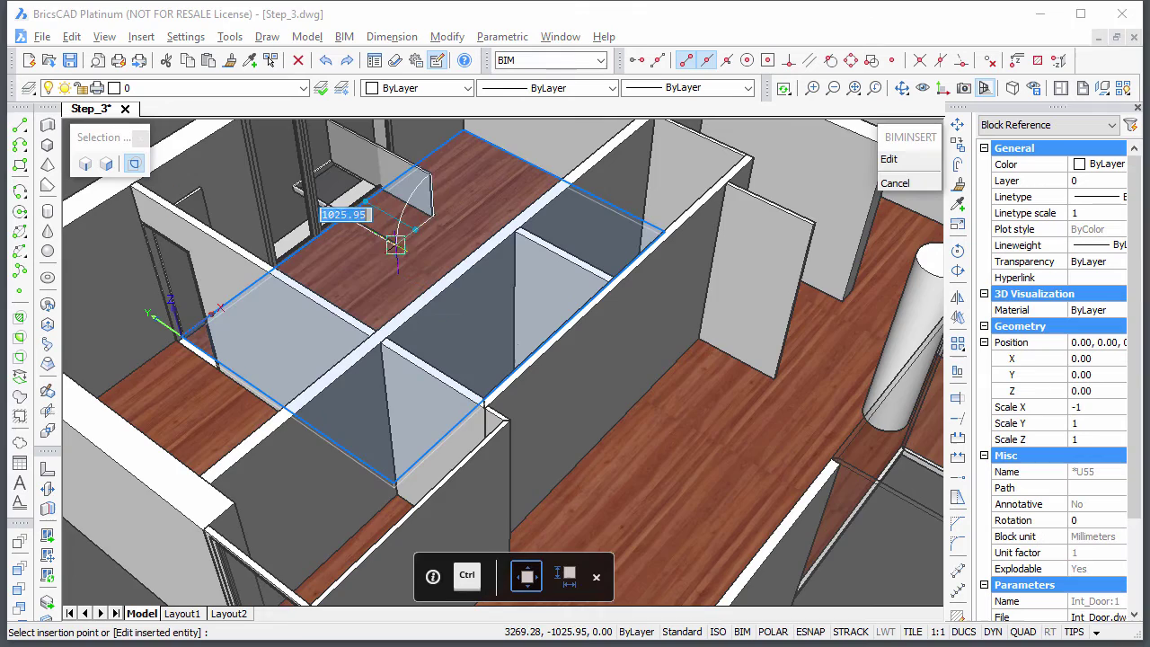
middle_click_drag(427, 255, 296, 503)
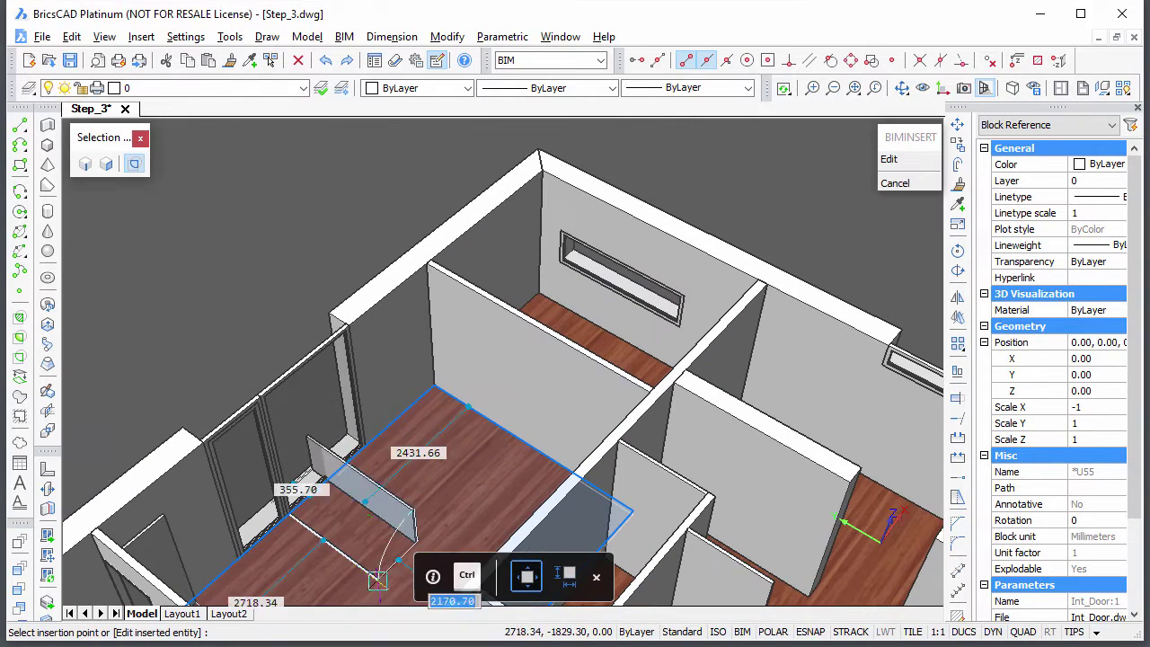
left_click(445, 381)
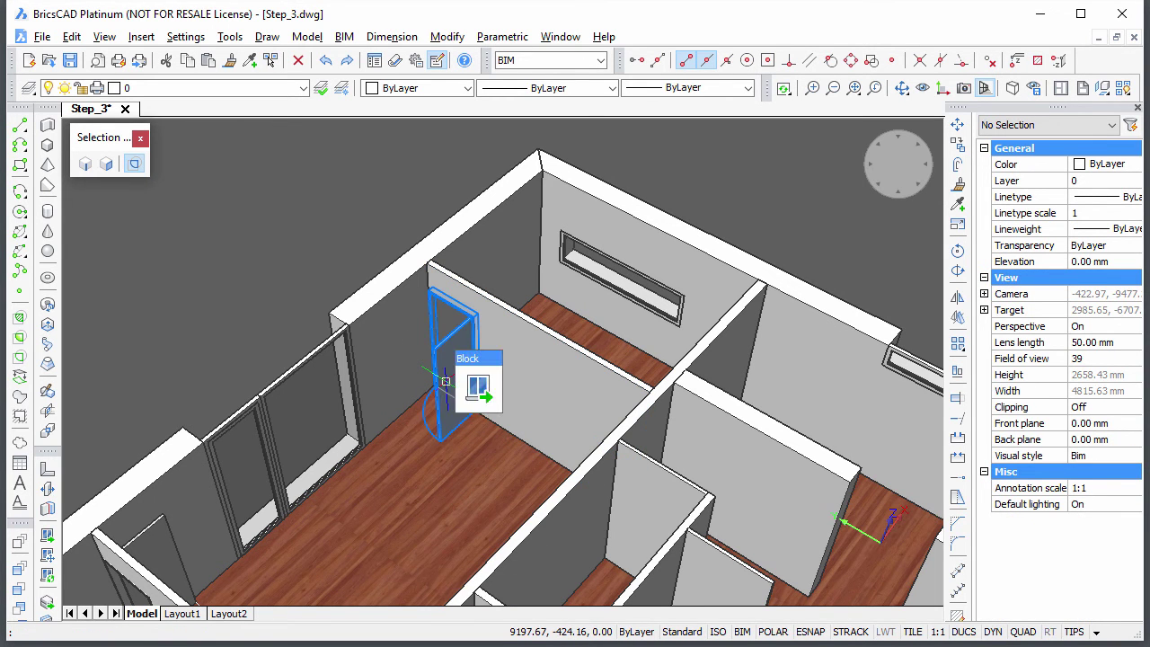
mouse_move(478, 388)
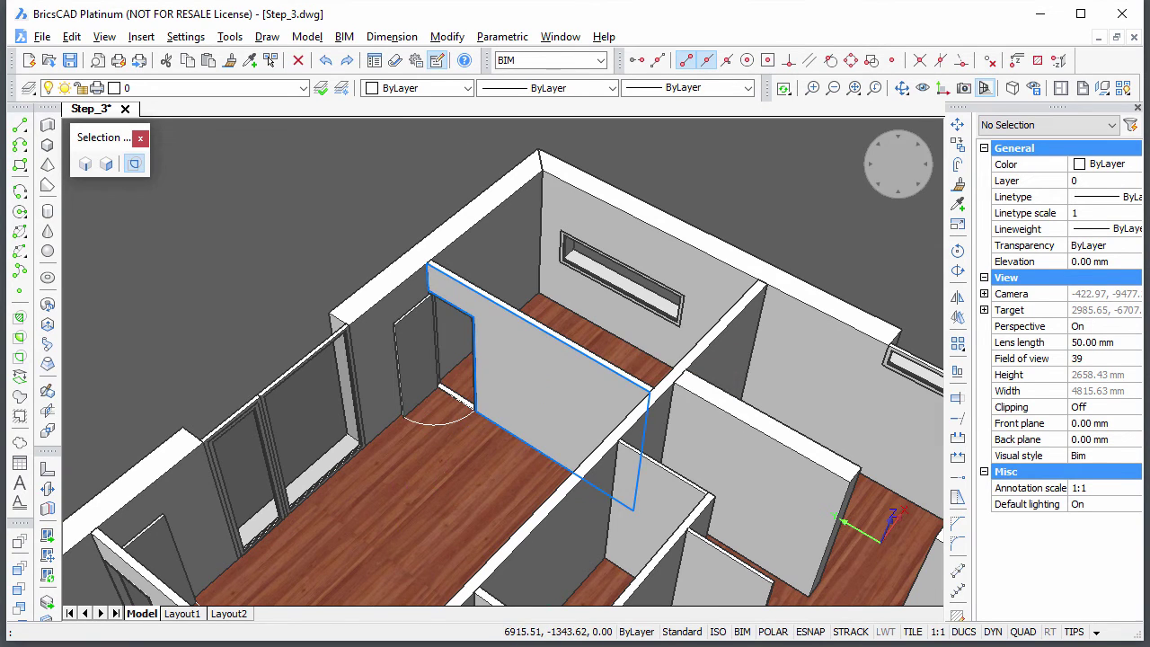
middle_click_drag(593, 525, 640, 395, "shift")
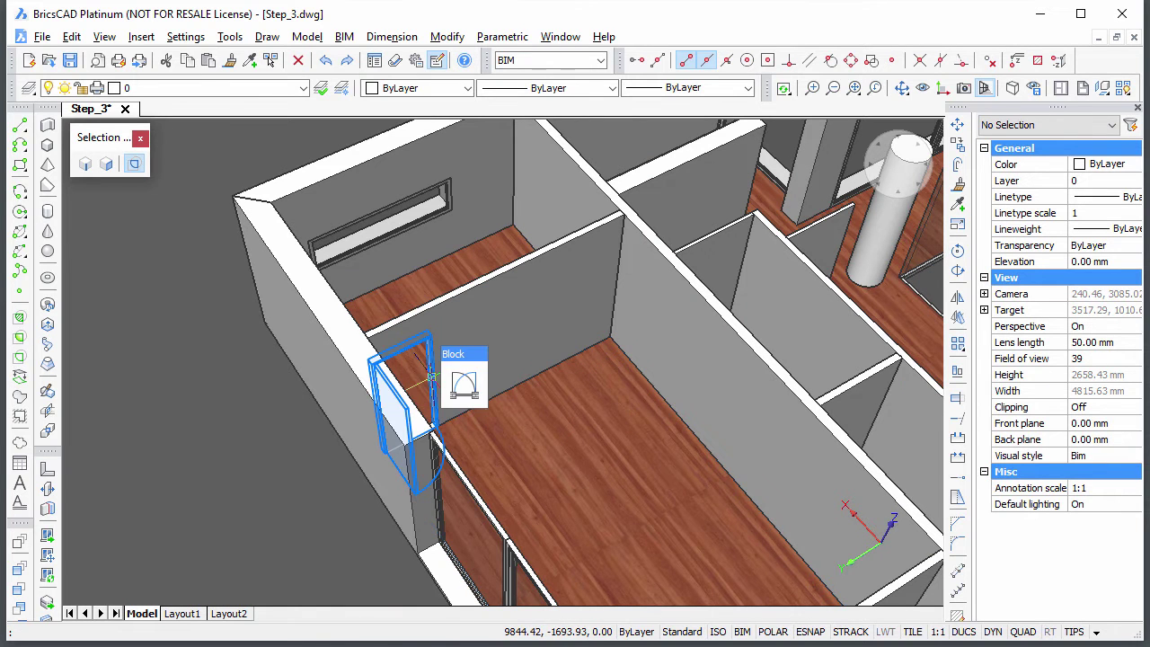
- Place a third Int_Door copy at the corridor wall endpoint
mouse_move(462, 384)
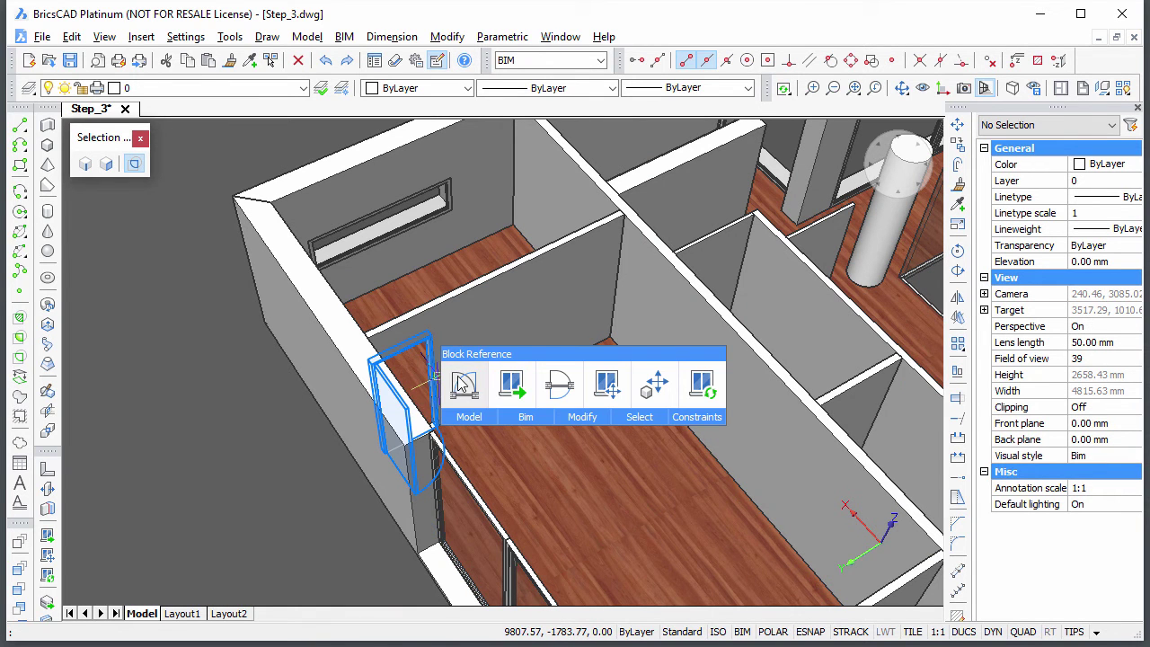
left_click(512, 384)
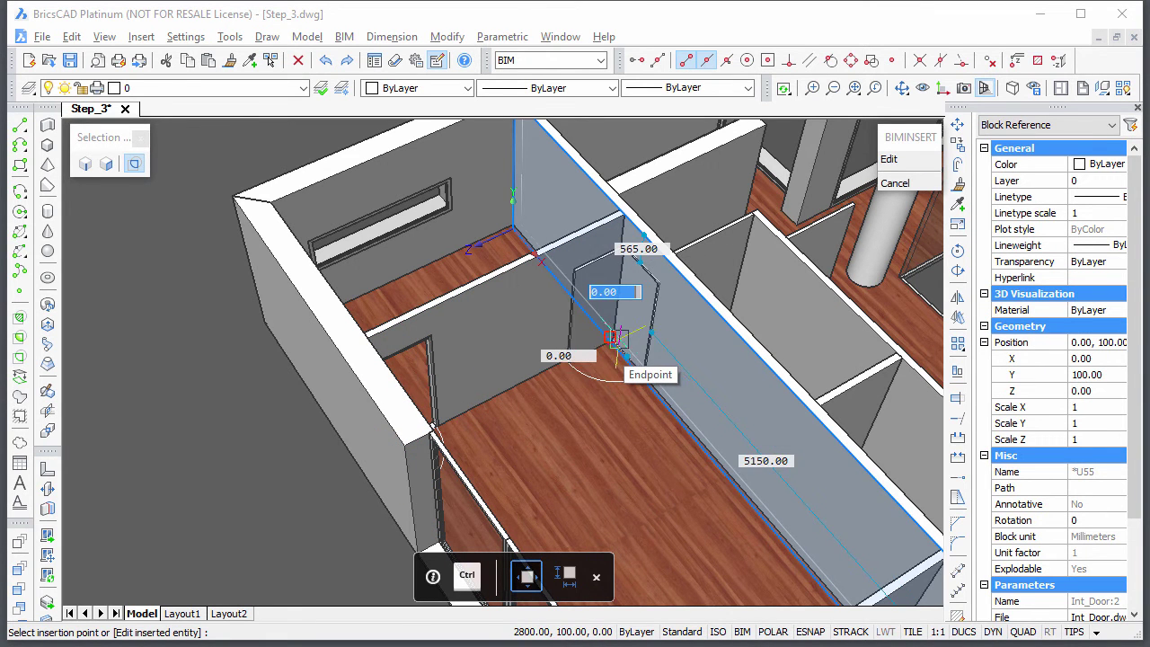
left_click(614, 338)
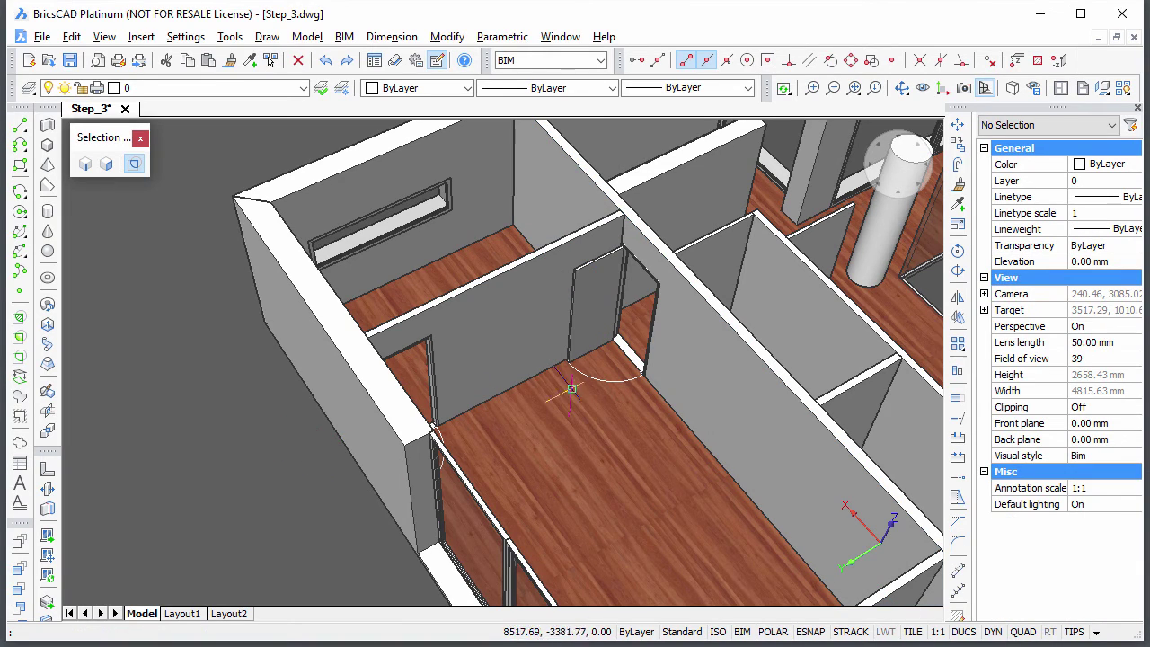
- Change that door's DFTH from 100 to 150
left_click(603, 315)
left_click(604, 314)
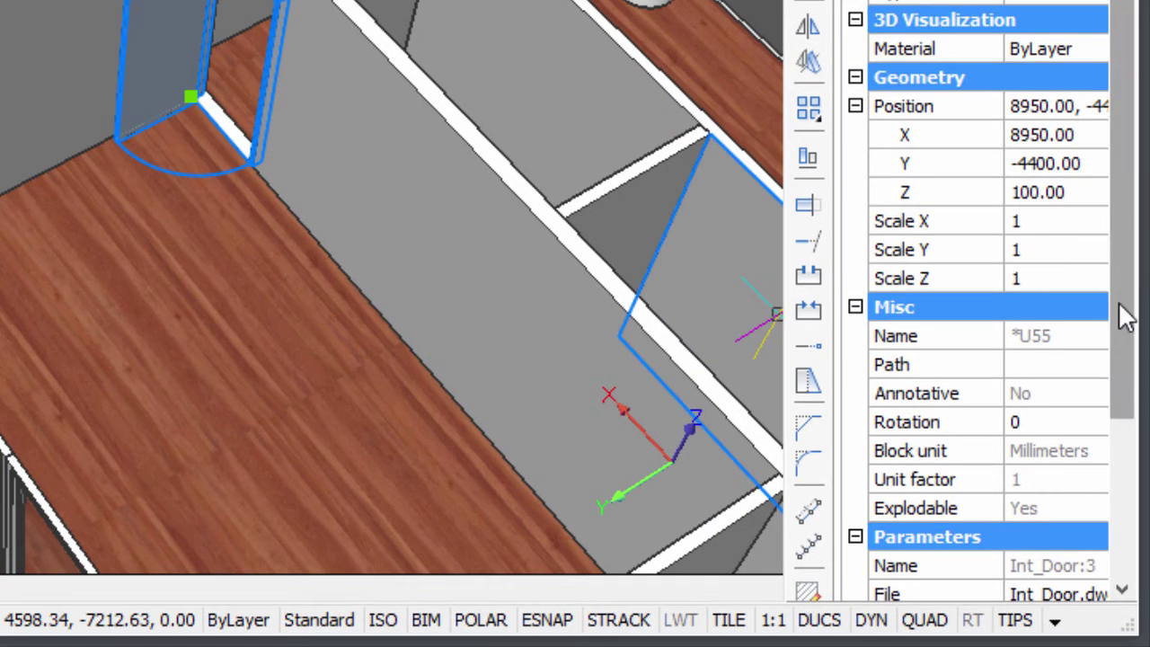
left_click_drag(1126, 317, 1119, 560)
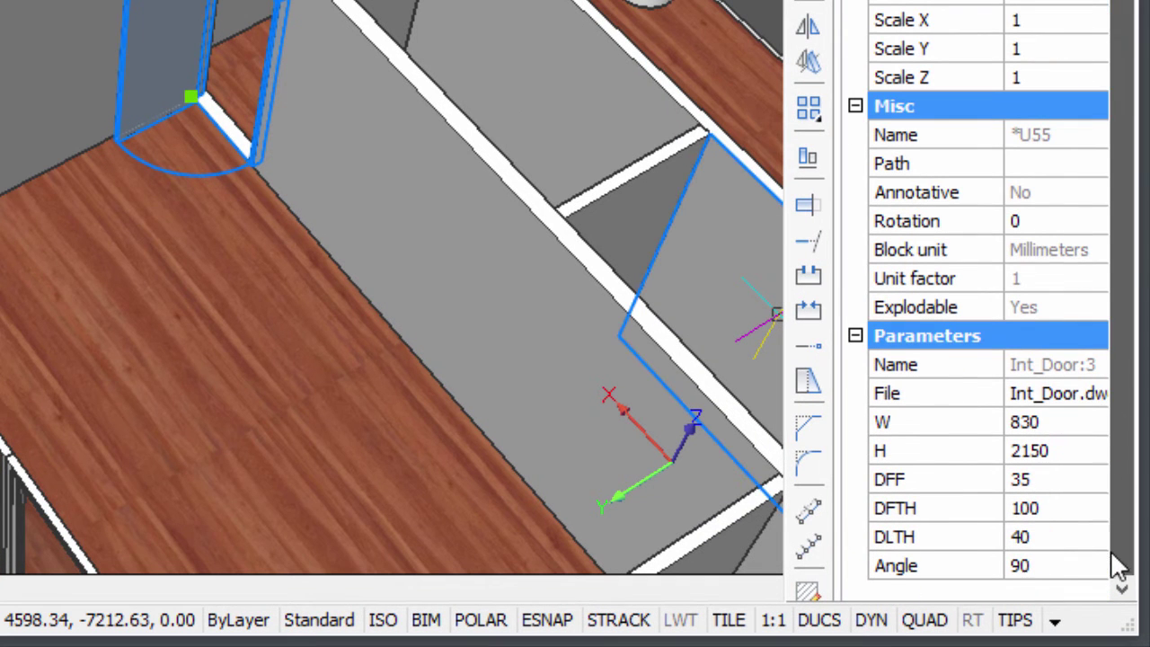
left_click(1064, 508)
type("15")
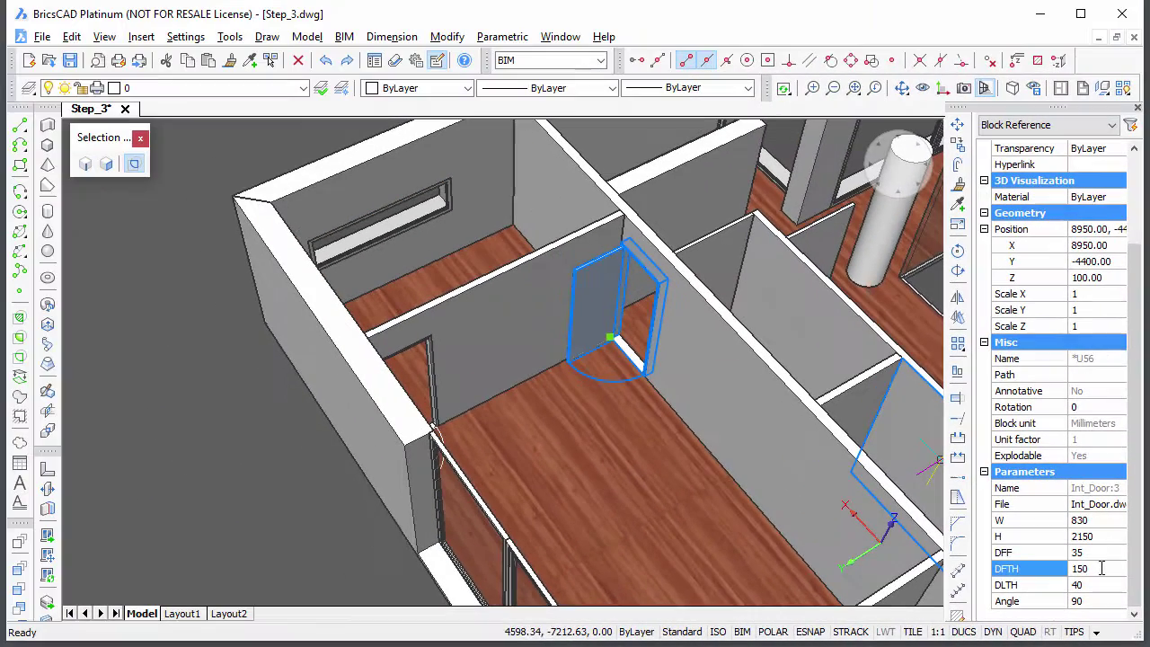
key("Return")
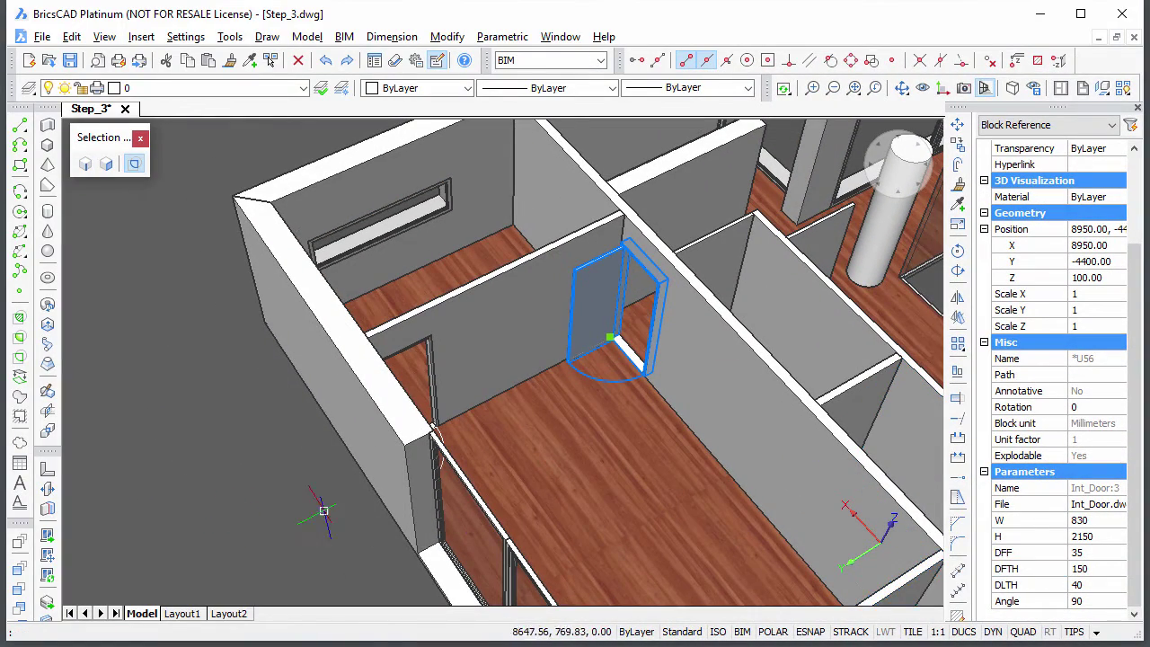
middle_click_drag(321, 506, 407, 531, "shift")
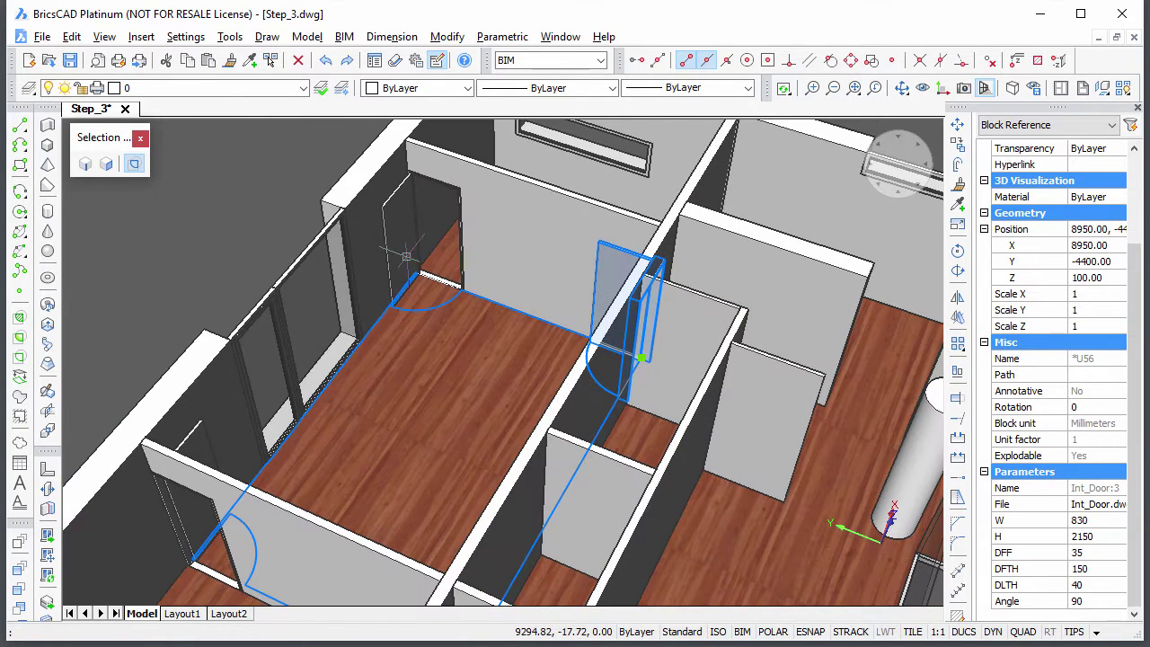
key("Escape")
mouse_move(408, 245)
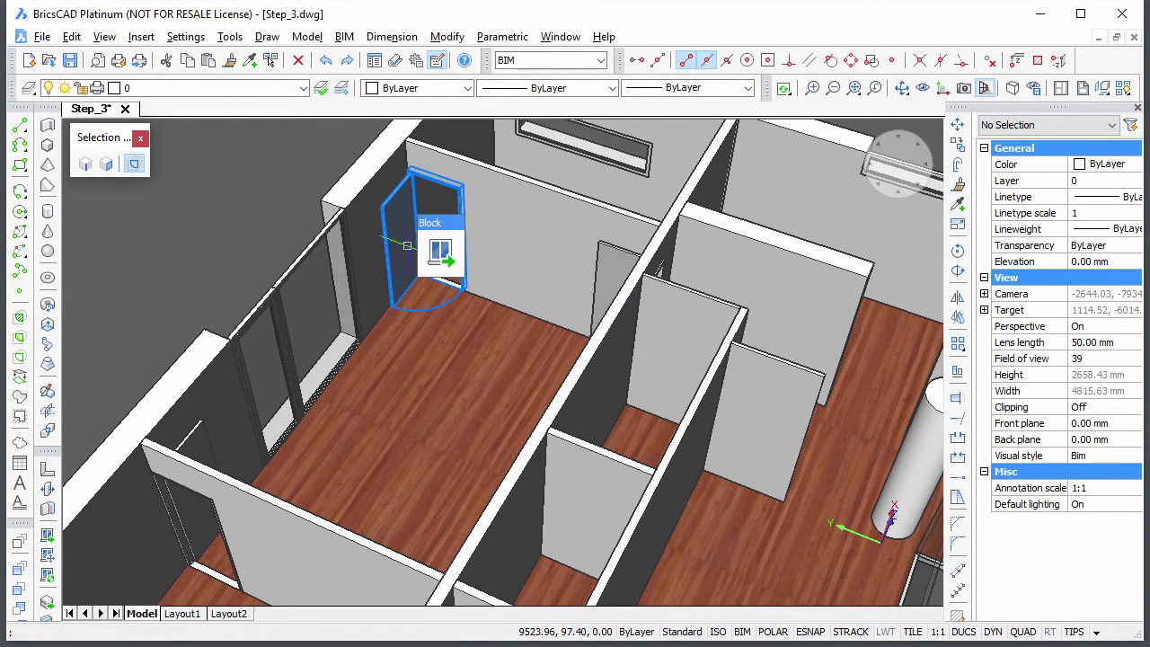
- Place another Int_Door copy at the hallway wall endpoint and select it
left_click(442, 256)
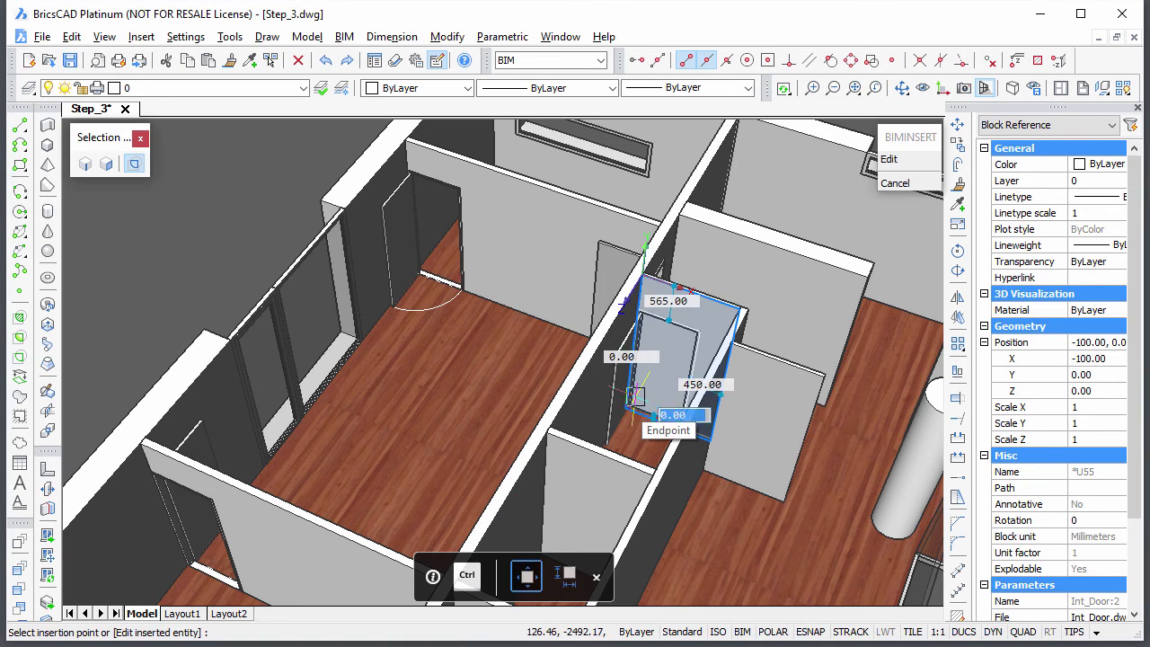
left_click(634, 397)
left_click(476, 371)
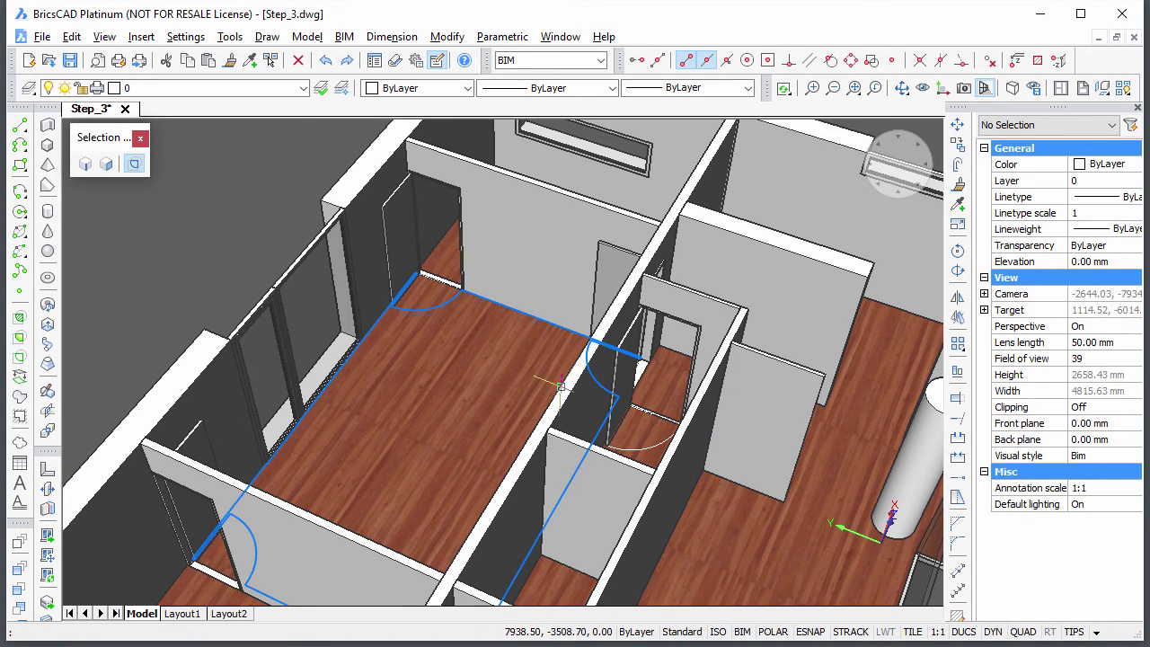
left_click(628, 351)
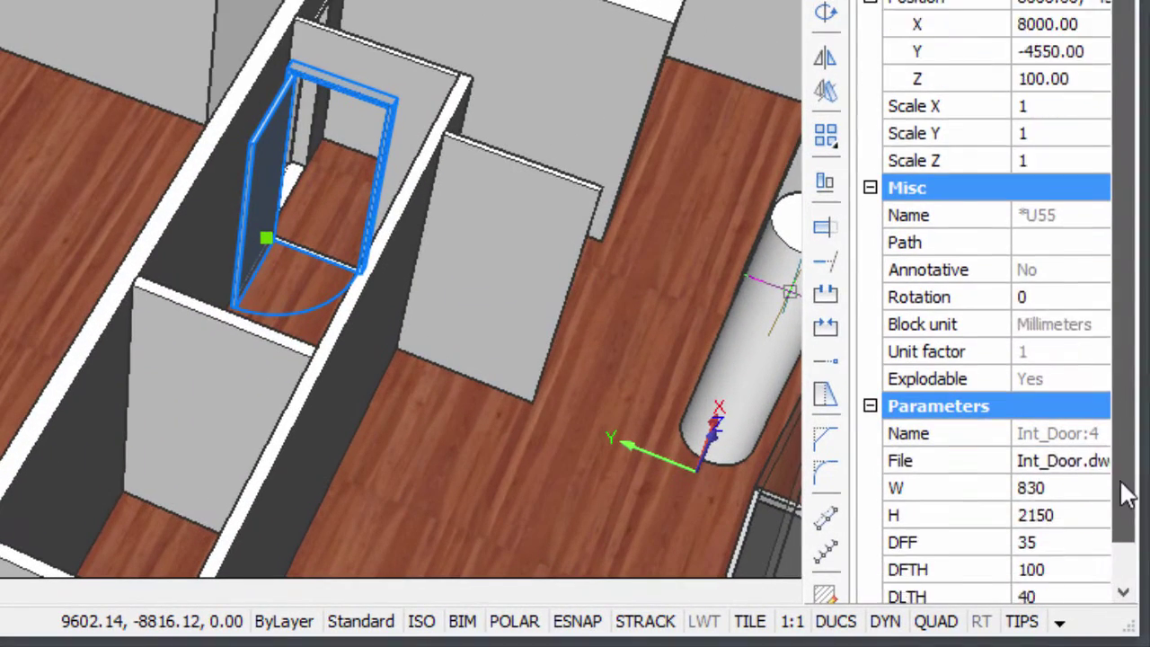
- Change the new door's DFTH from 100 to 50
scroll(1126, 485, "down", 2)
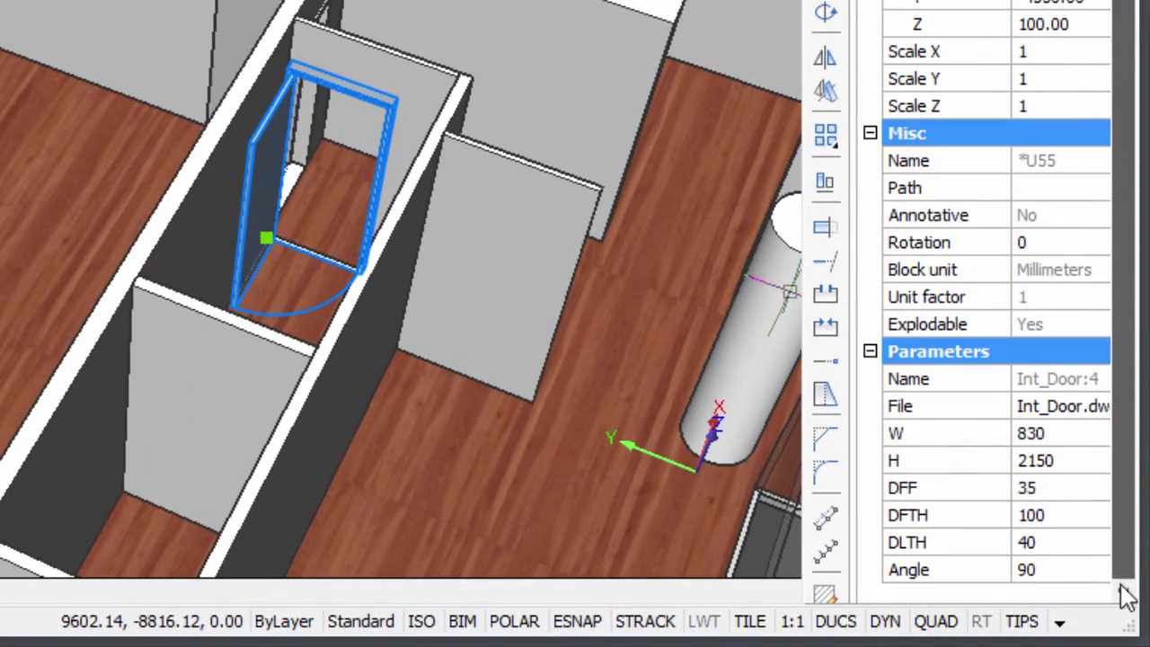
left_click(1061, 516)
type("50")
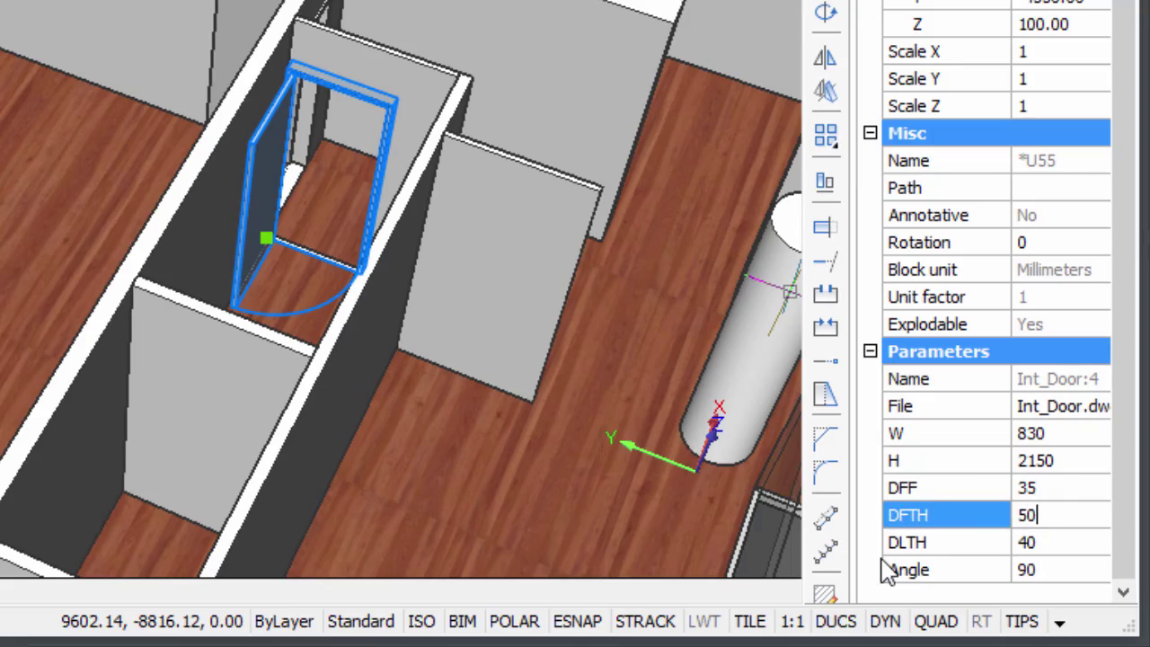
key("Return")
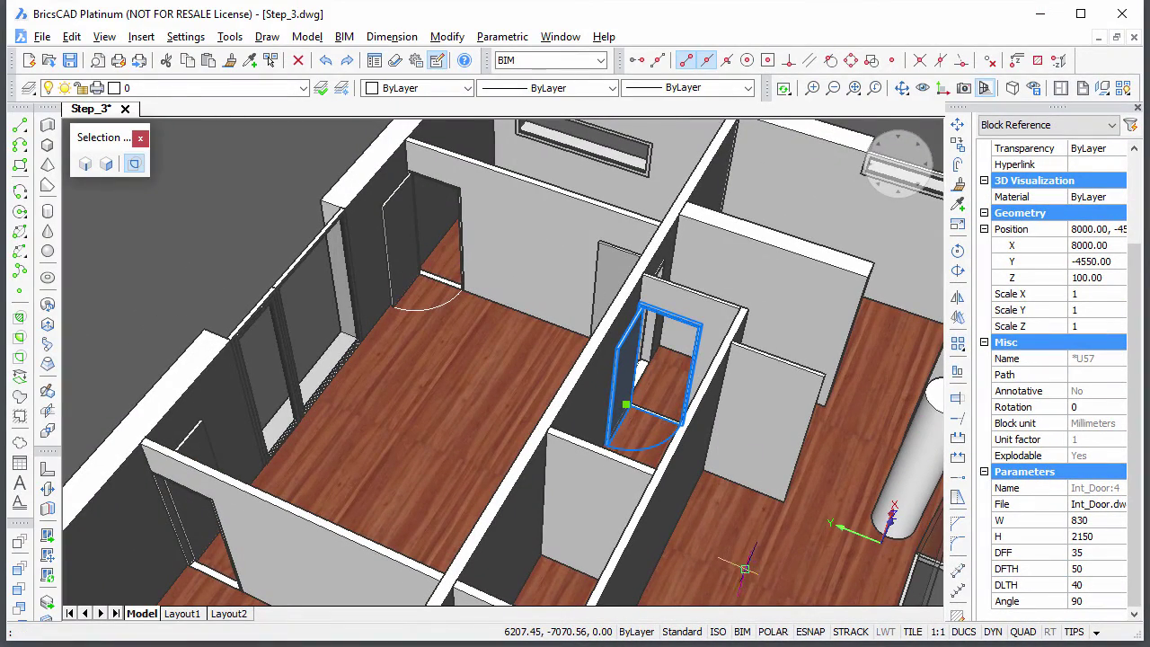
middle_click_drag(744, 568, 794, 436)
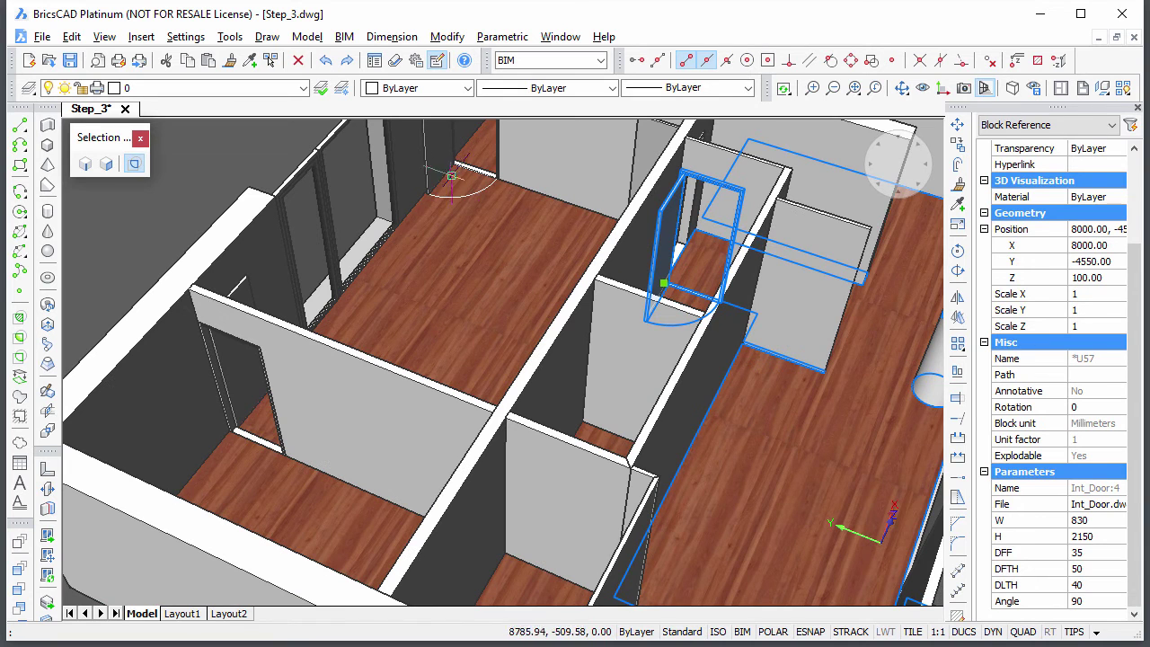
key("Escape")
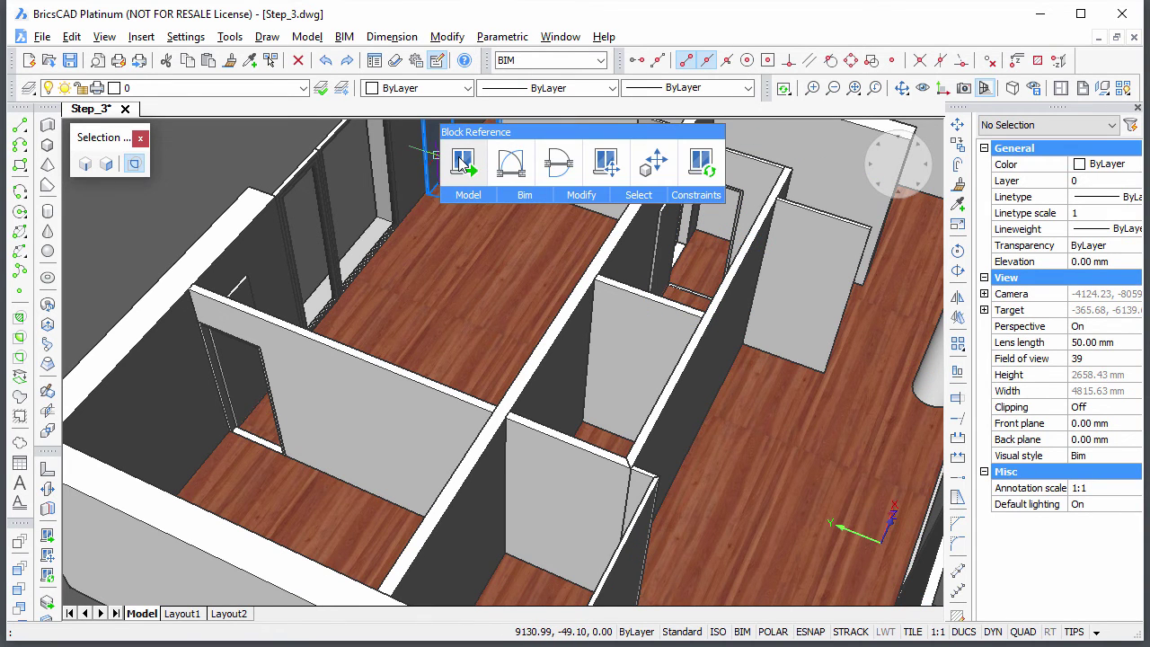
- Place another copy of the interior door into a wall
left_click(461, 160)
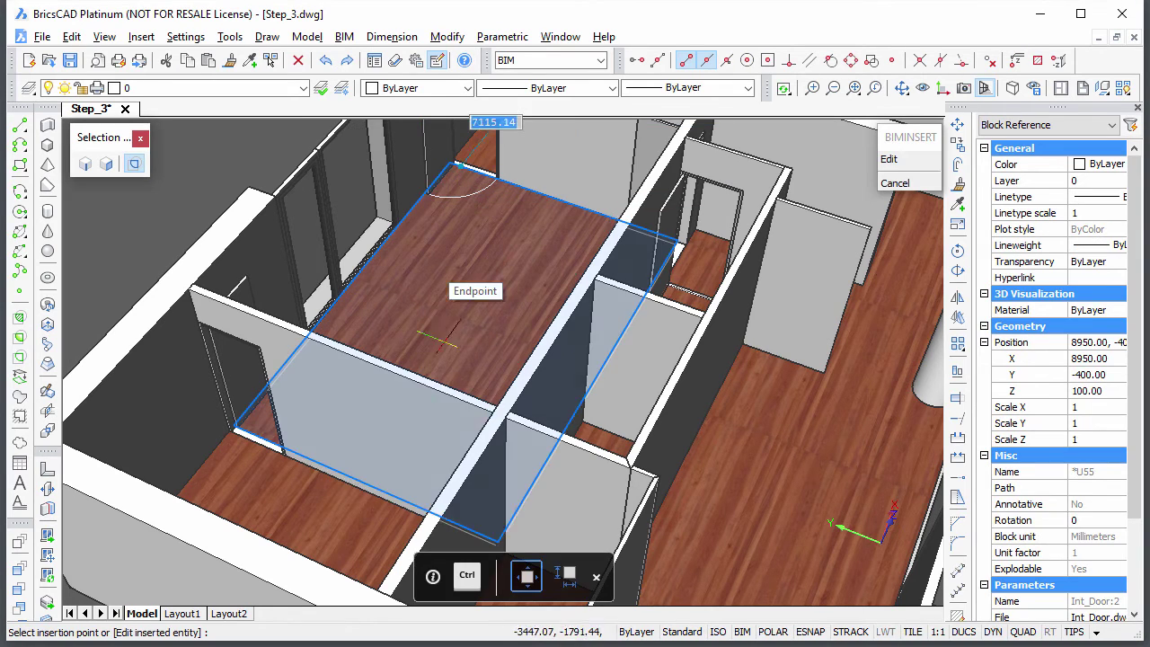
scroll(574, 423, "up", 3)
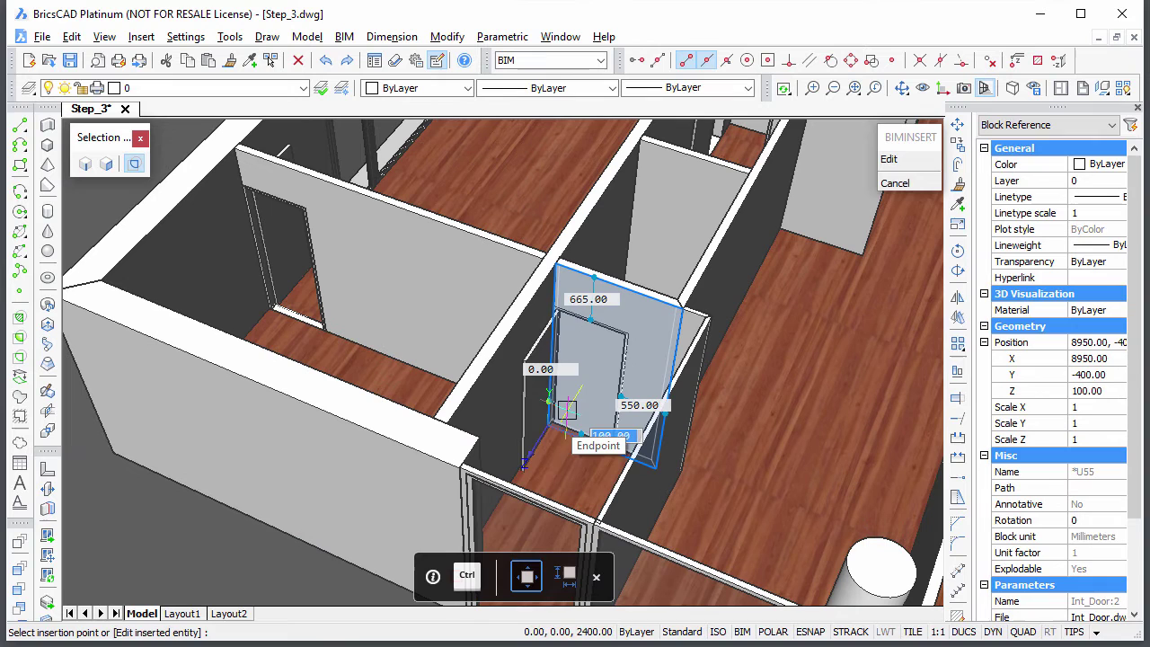
left_click(558, 418)
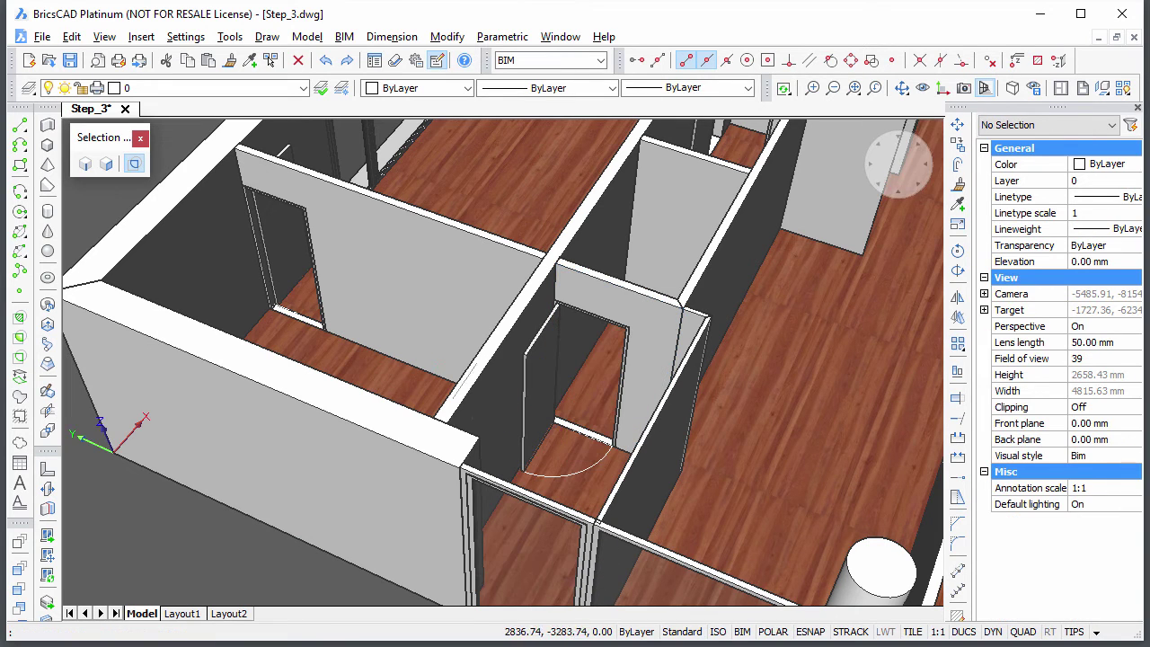
- Insert a further Int_Door in the wall by the round column, 1500 from the wall end, rotation 0
middle_click_drag(808, 503, 977, 470, "shift")
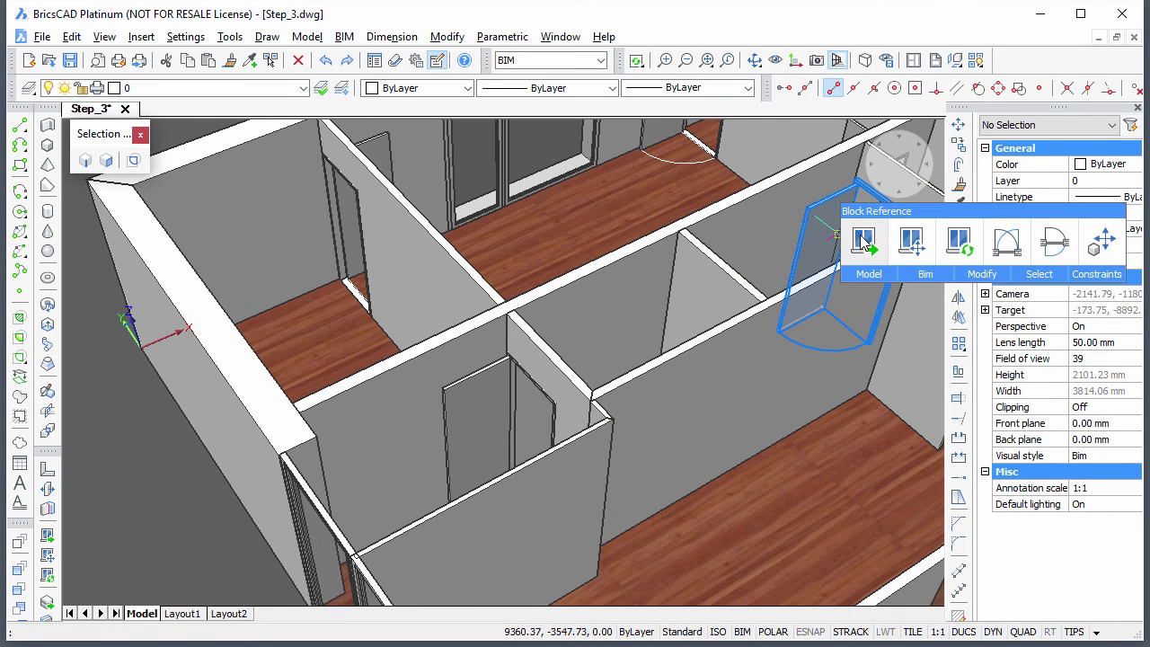
left_click(860, 240)
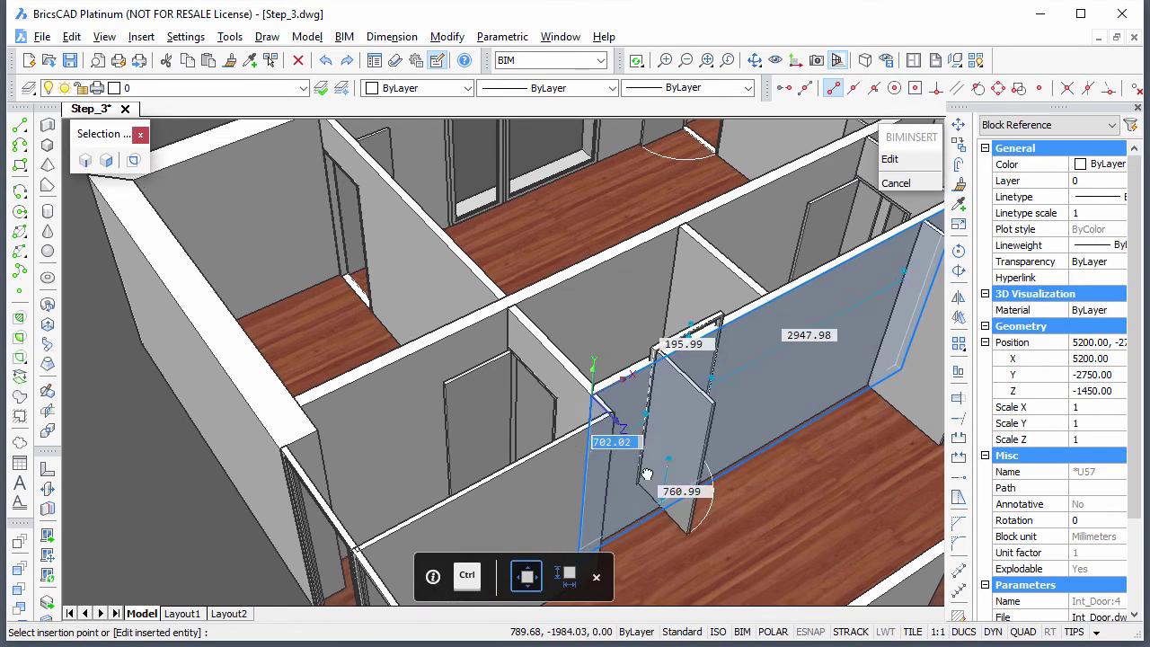
middle_click_drag(606, 436, 654, 329)
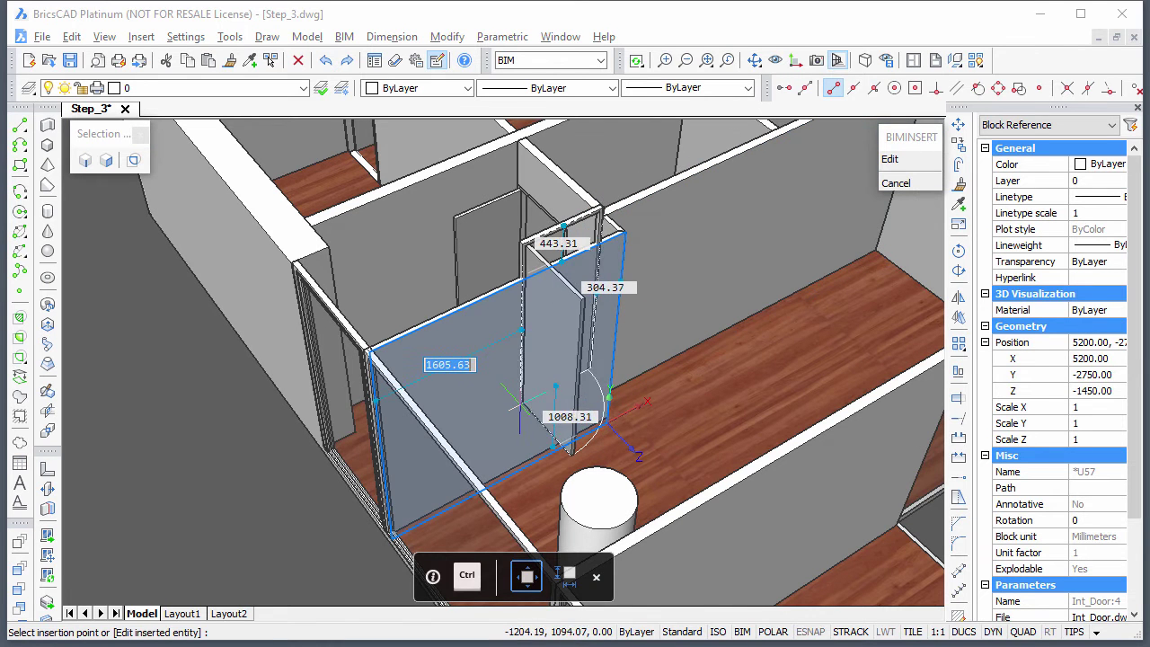
type("15")
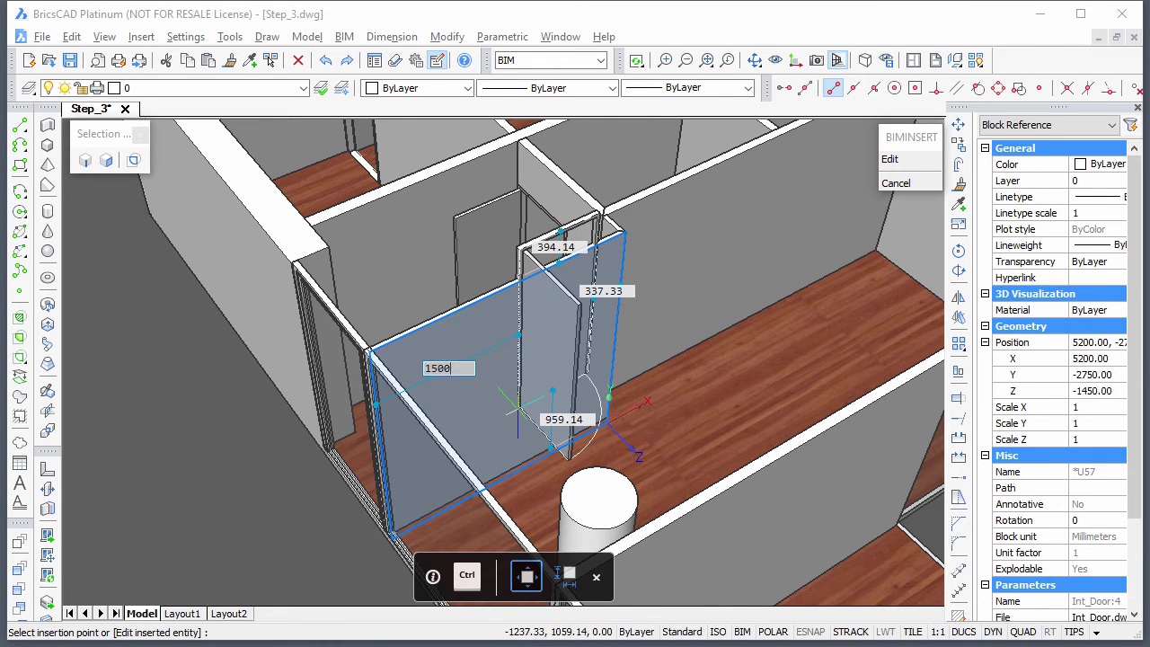
type("00")
key("Tab")
key("Tab")
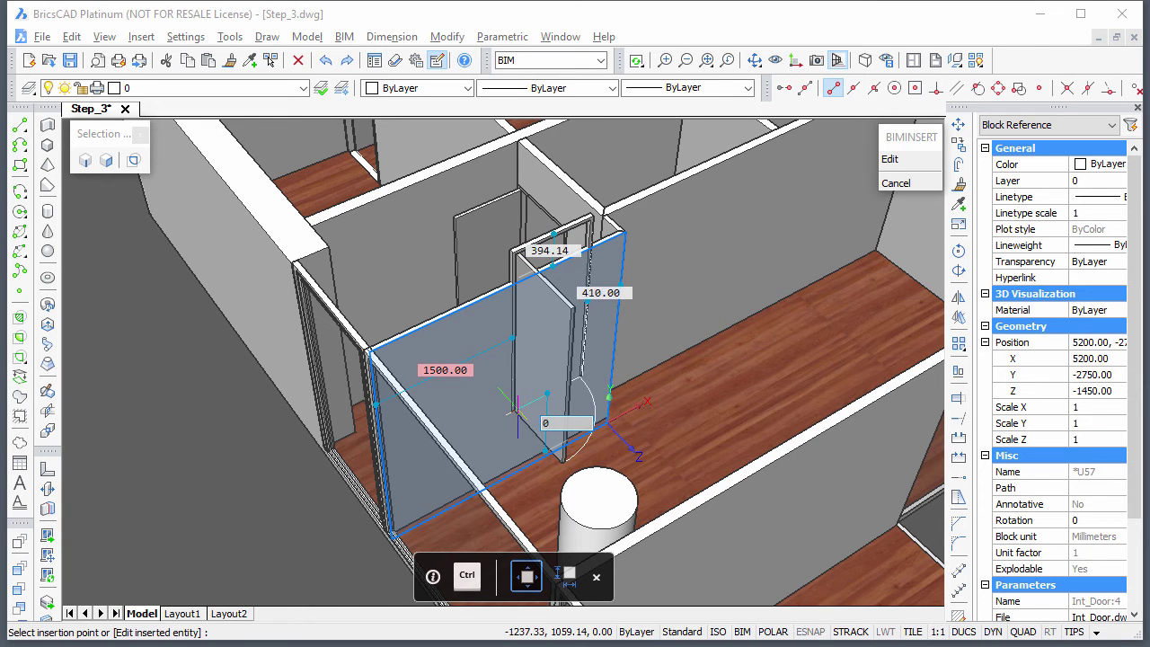
key("Tab")
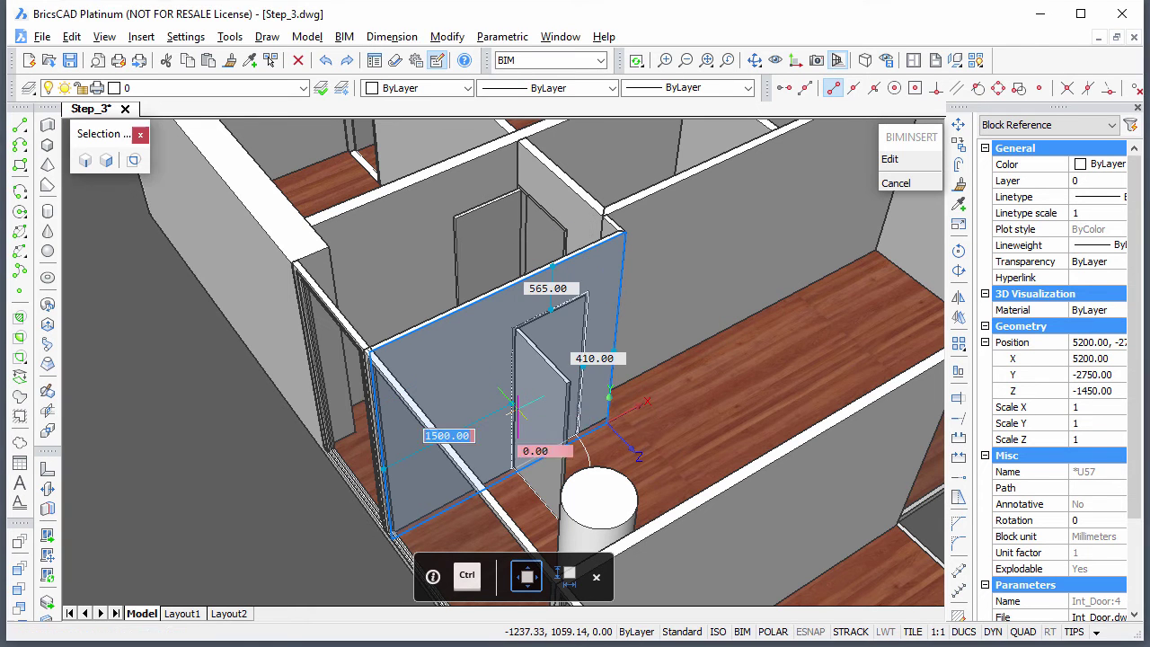
key("Return")
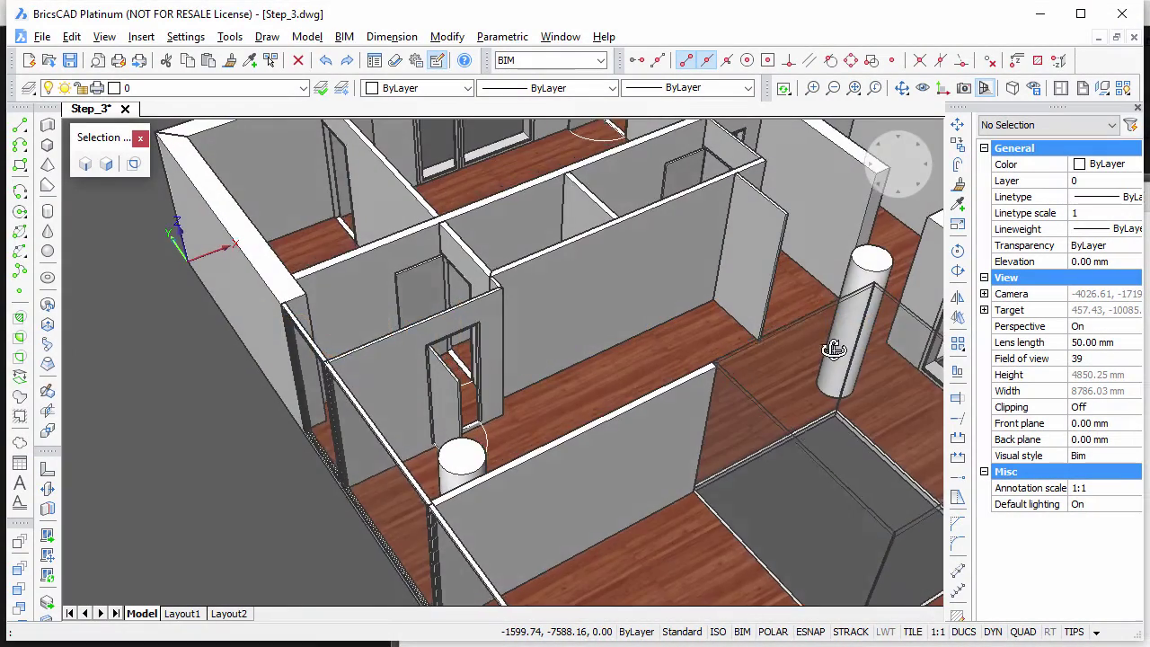
- Turn the view to the stairwell and pick Stair.dwg as the block in Insert Block
middle_click_drag(833, 350, 569, 338, "shift")
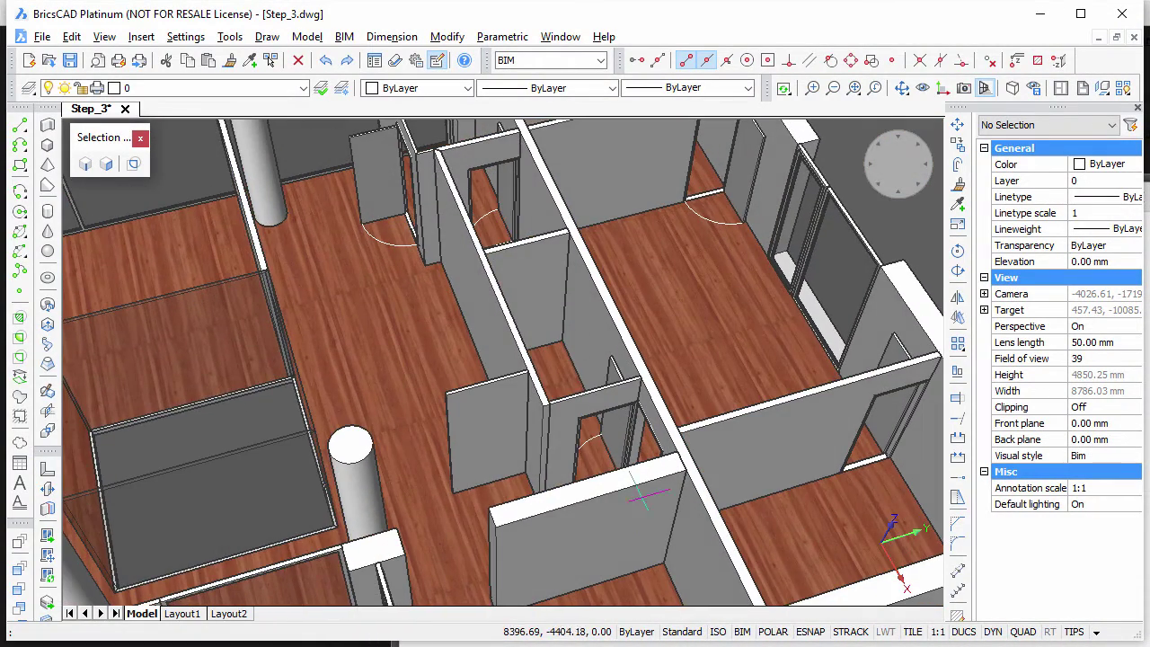
middle_click_drag(647, 494, 777, 376)
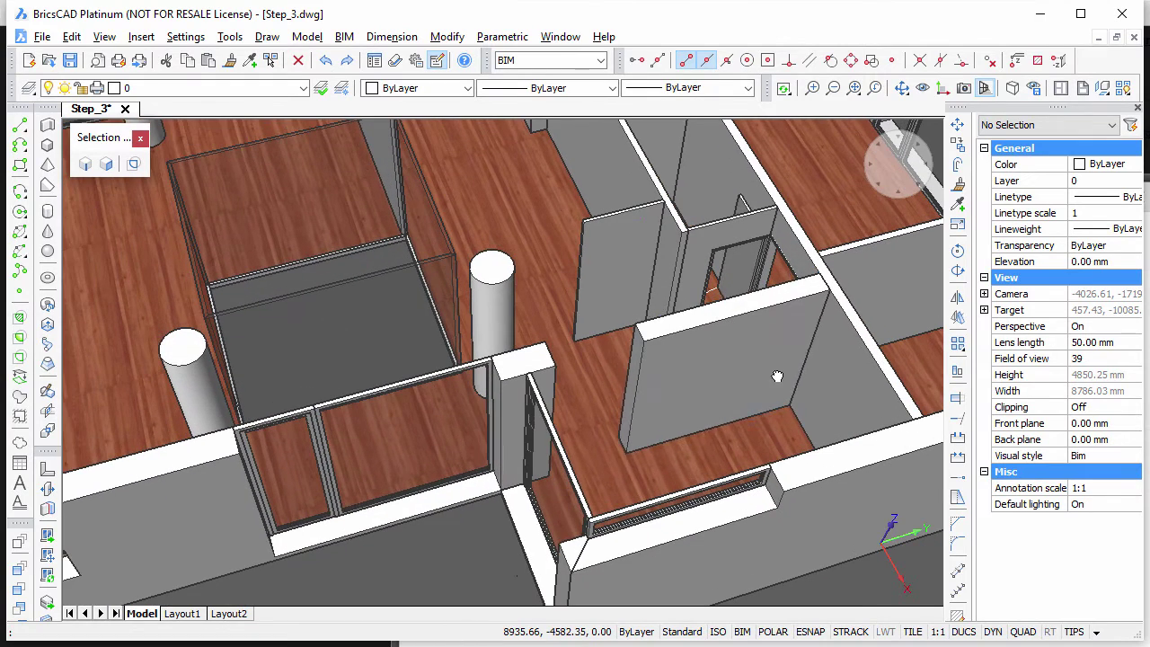
left_click(776, 376)
left_click(298, 61)
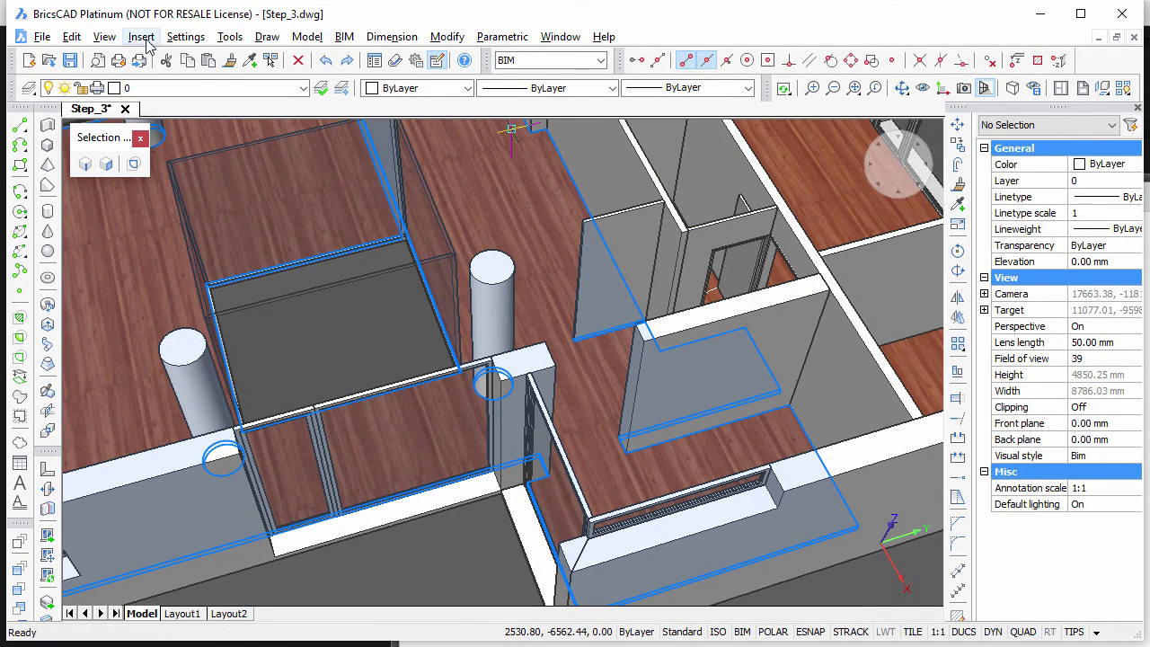
left_click(142, 38)
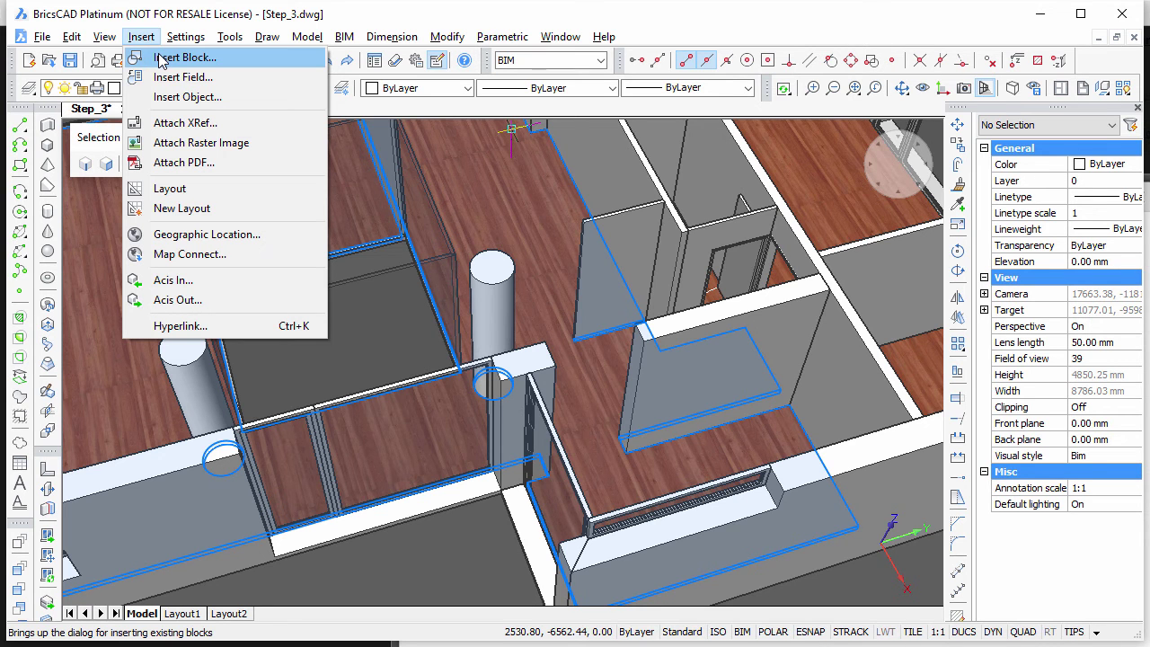
left_click(171, 57)
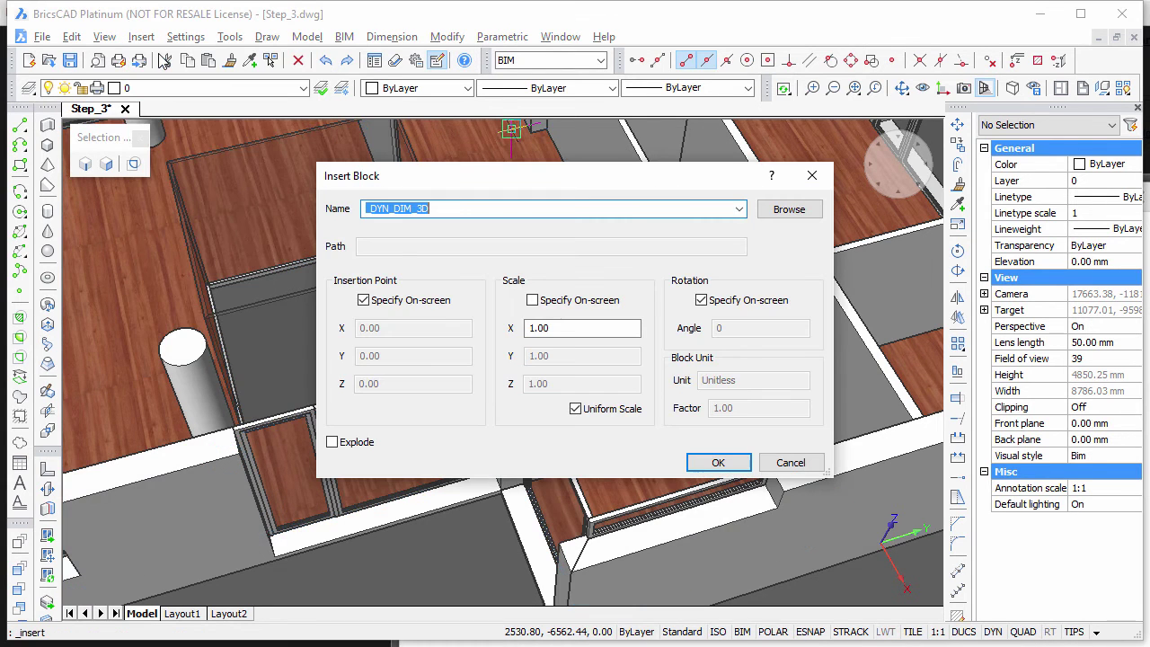
left_click(795, 209)
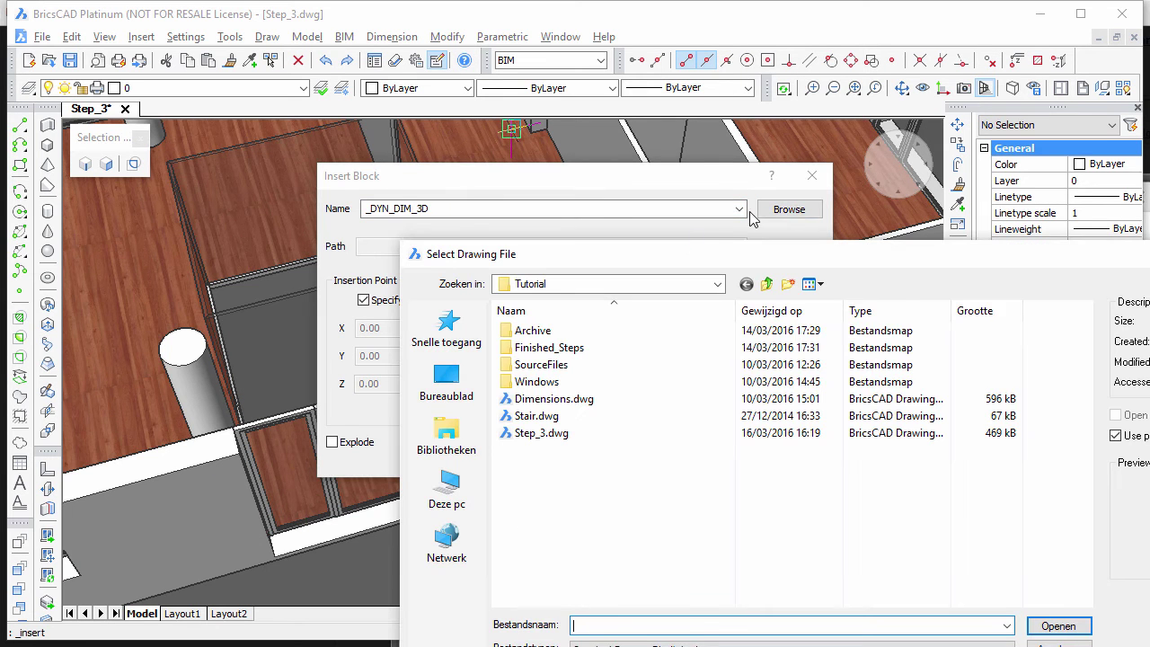
double_click(532, 416)
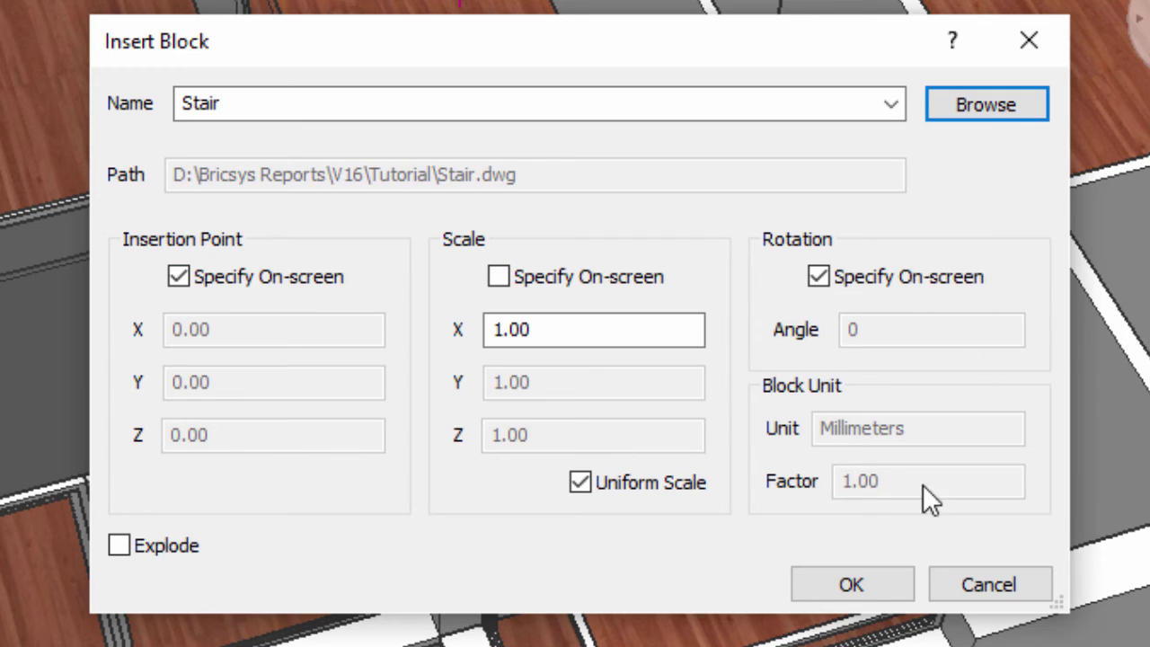
left_click(856, 578)
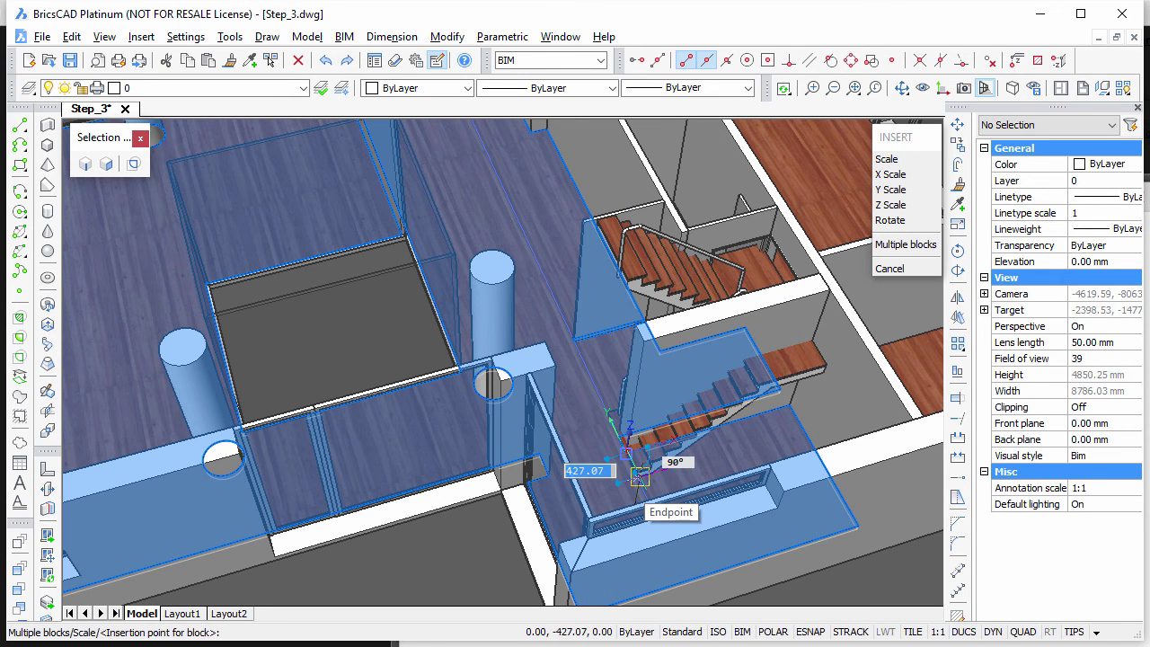
- Set the Stair block 2150 from the stairwell's wall endpoint
type("2")
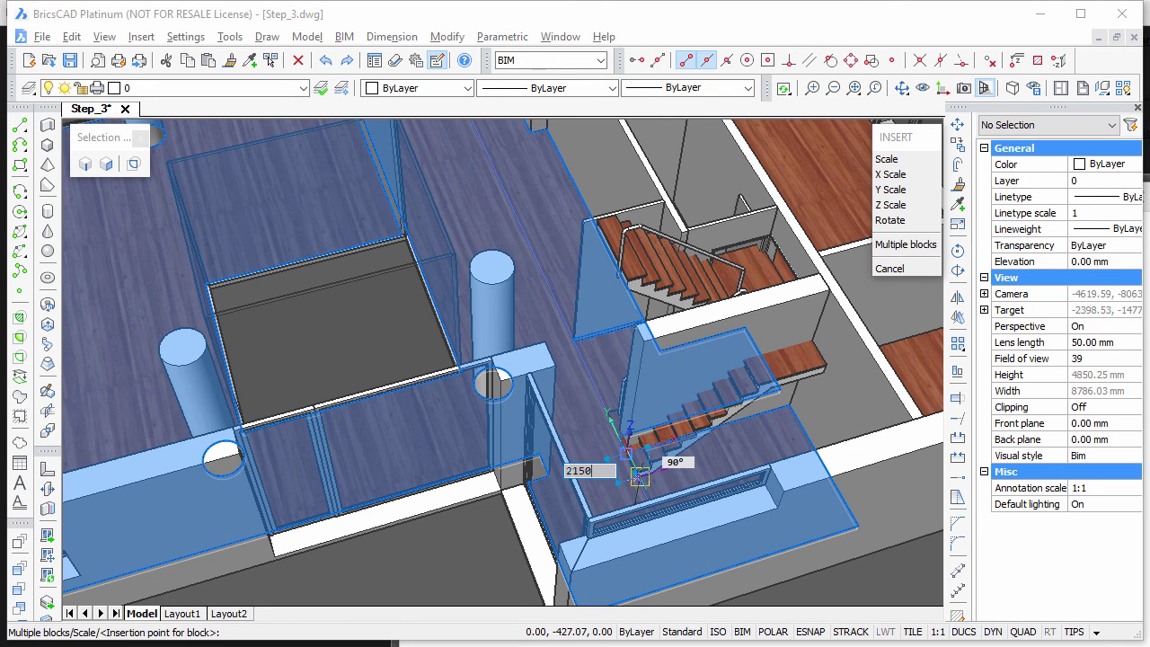
type("150")
key("Return")
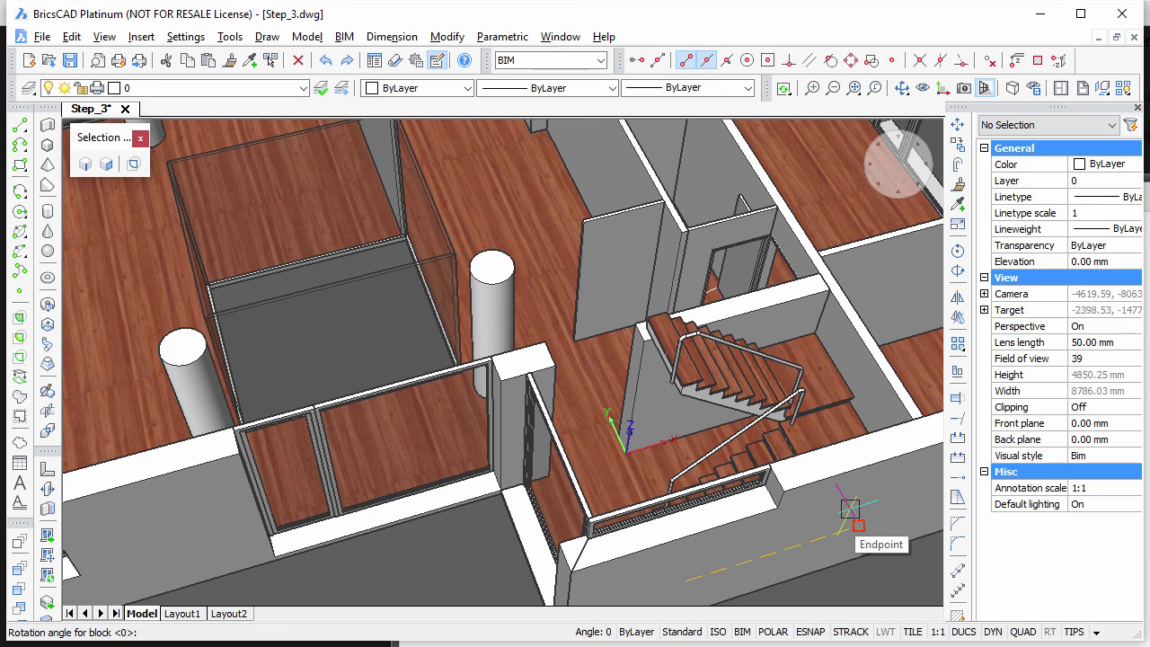
- Complete the Stair block insertion with a rotation angle of 0
left_click(850, 508)
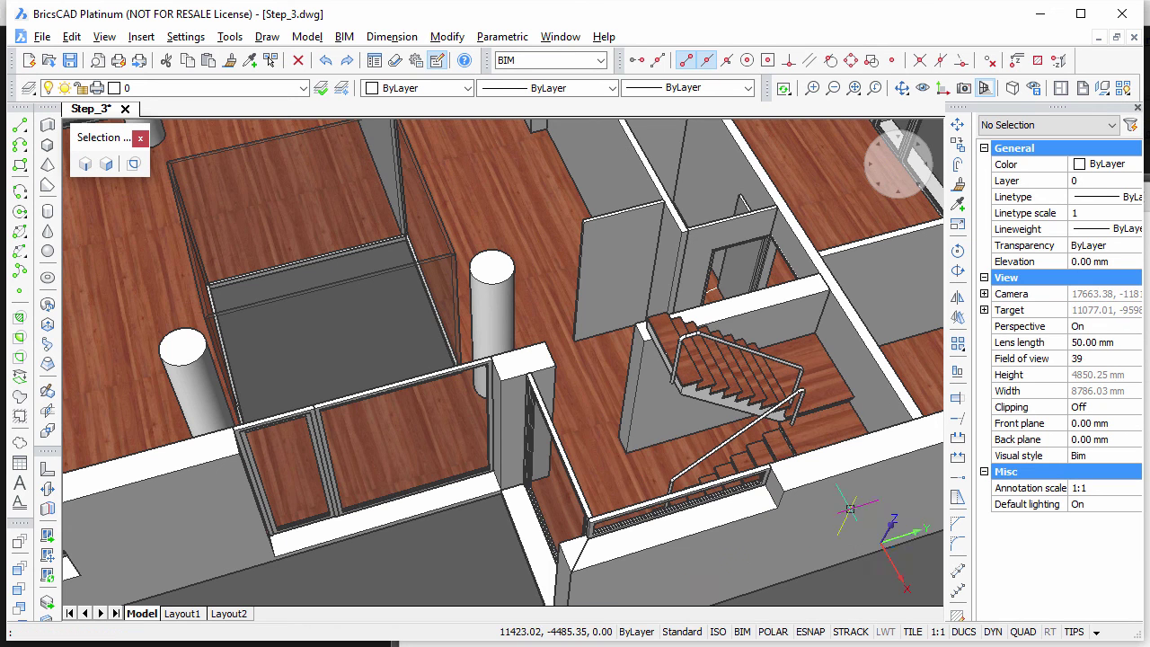